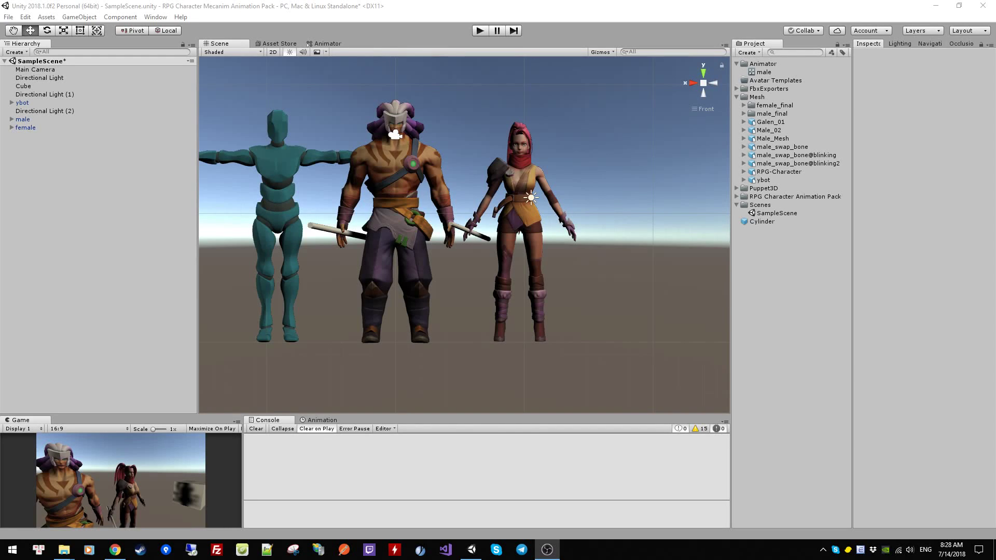
Add Galen_01 from the Mesh folder to the scene, right of the other characters.
click(785, 123)
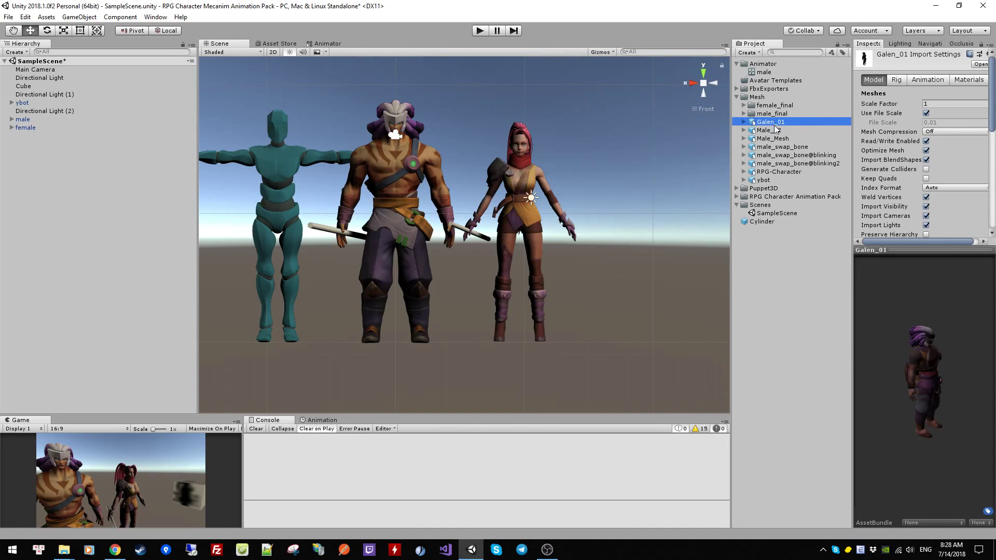
drag(789, 120, 92, 197)
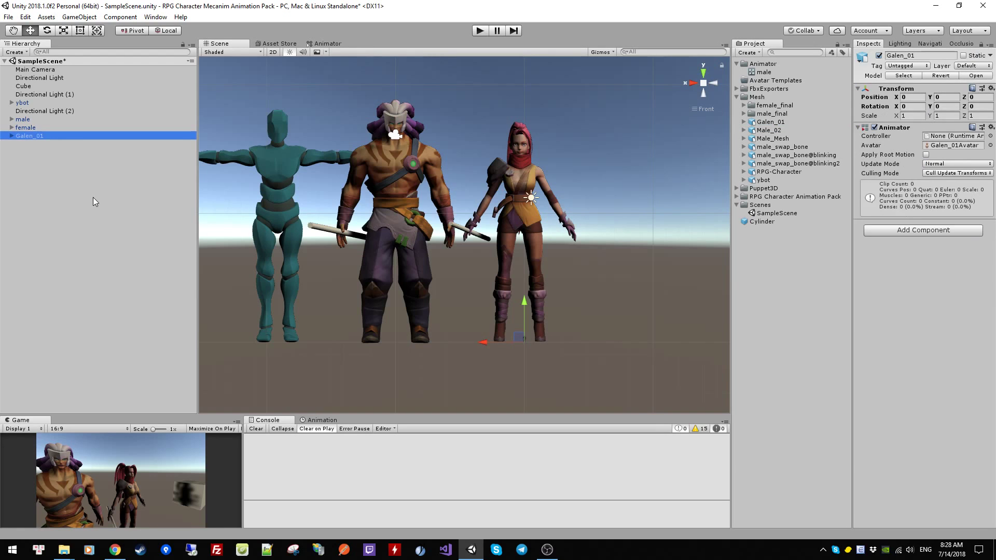
drag(484, 341, 620, 340)
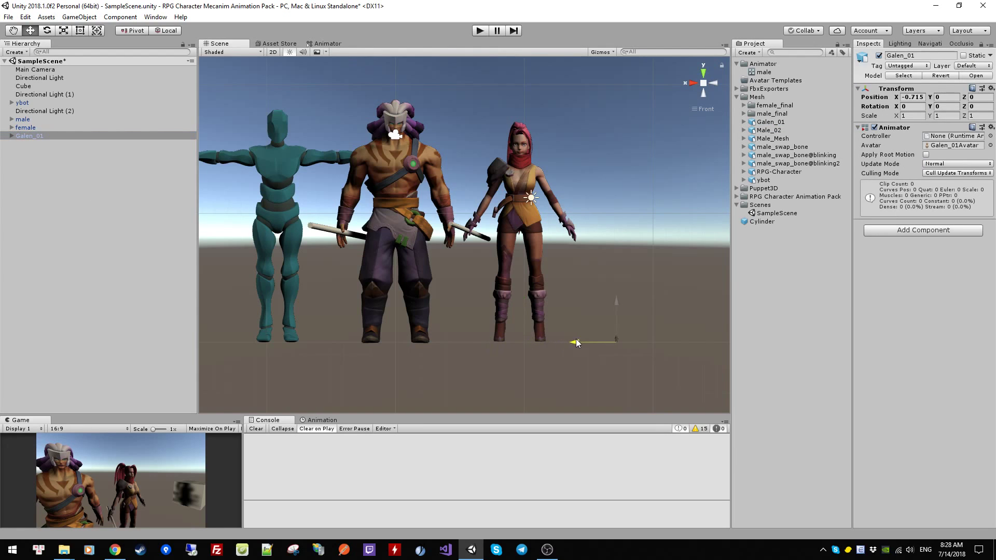
click(595, 370)
Zoom and pan the Scene view to compare the tiny Galen_01 with the other characters.
scroll(632, 347, up, 5)
middle_drag(632, 347, 400, 253)
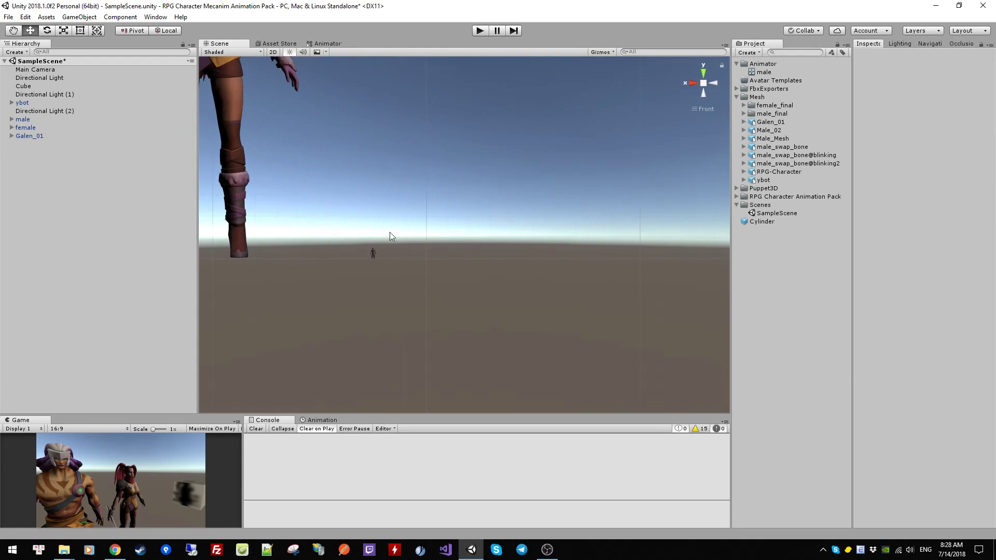
drag(399, 254, 607, 292)
scroll(547, 263, down, 3)
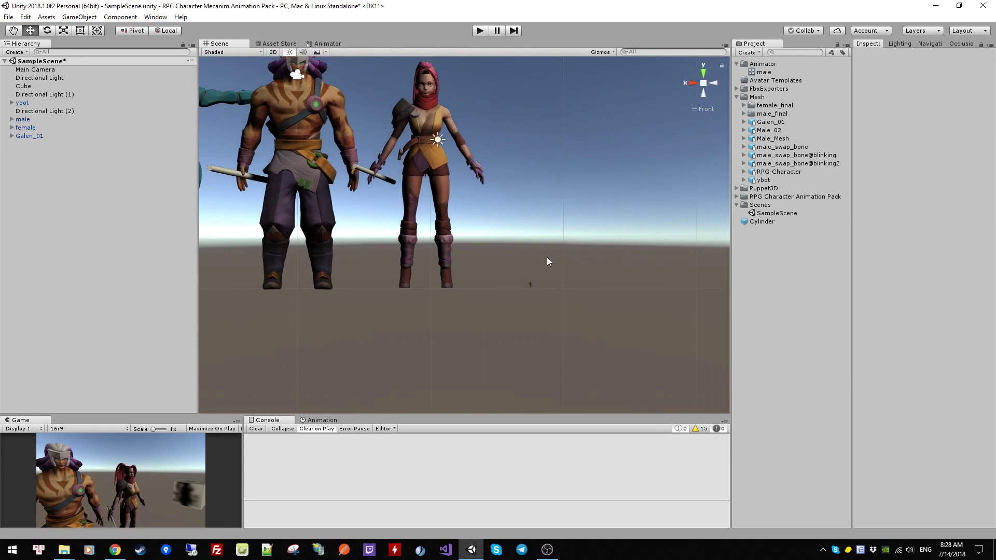
scroll(568, 284, down, 2)
middle_drag(581, 281, 593, 282)
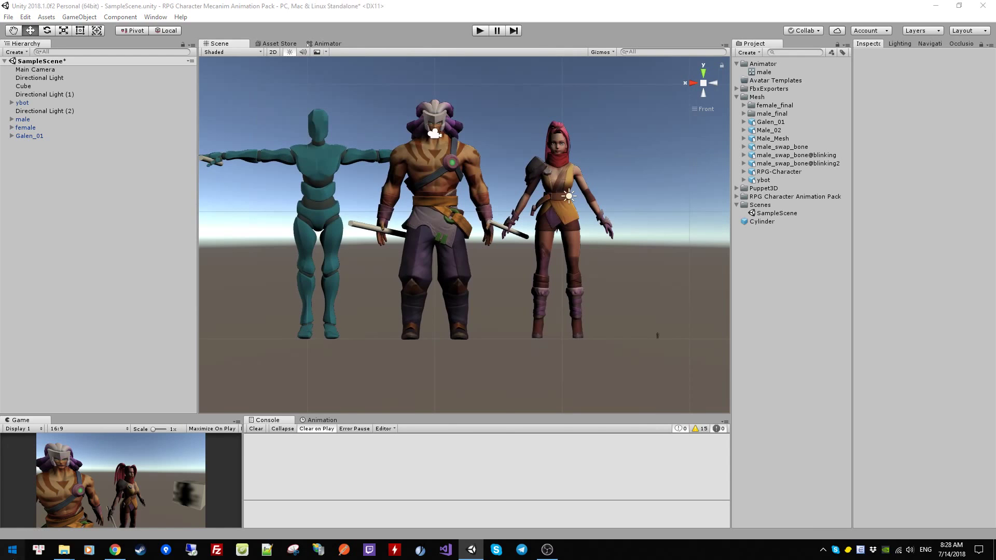
click(12, 550)
Launch 3ds Max 2018 by searching '3ds' in the Start menu.
text(3ds)
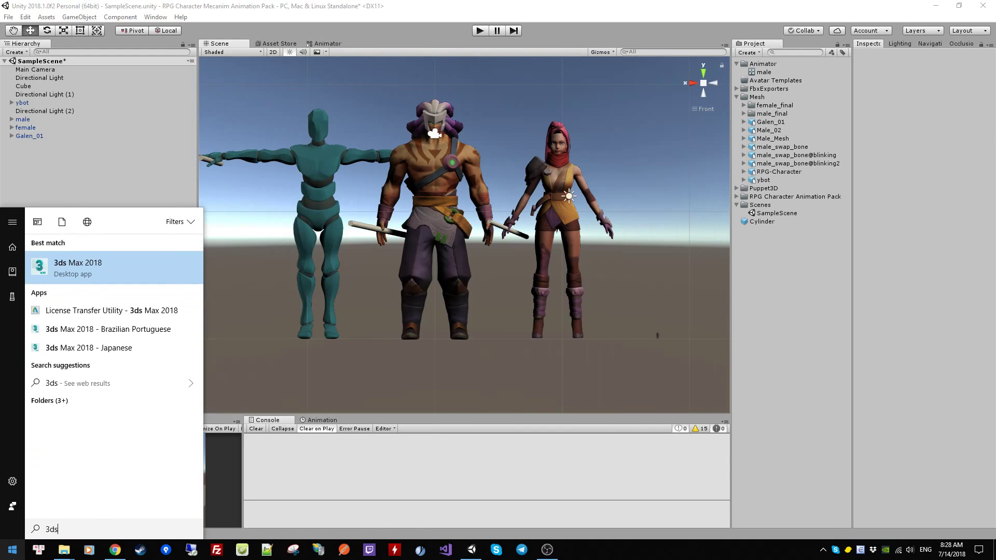
key(Return)
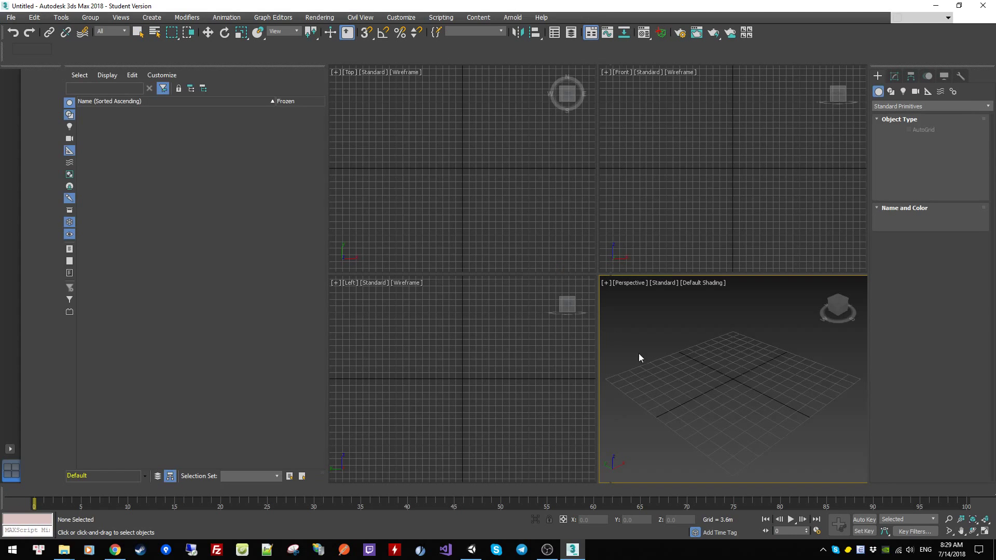
Maximize the Perspective viewport and set display units to metric Centimeters.
key(alt+w)
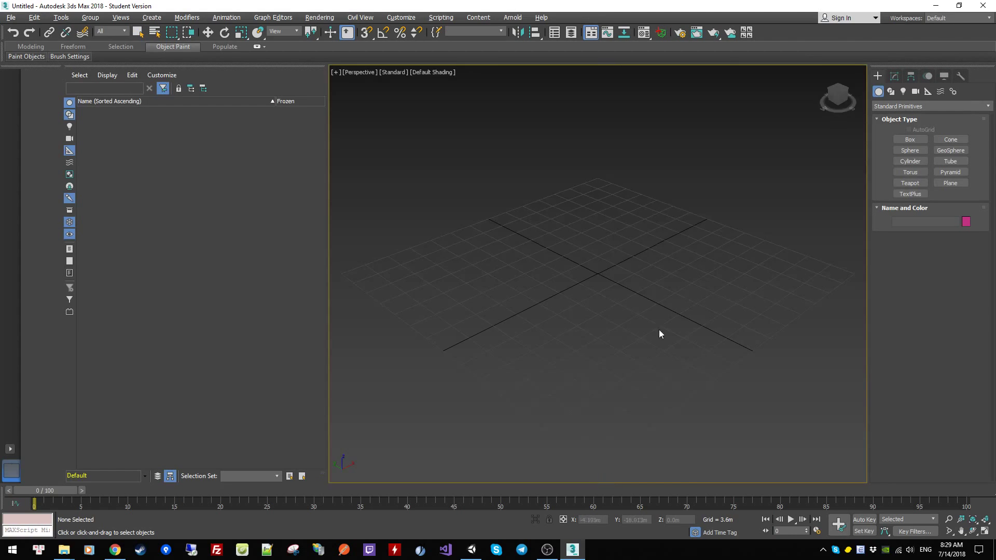
click(437, 18)
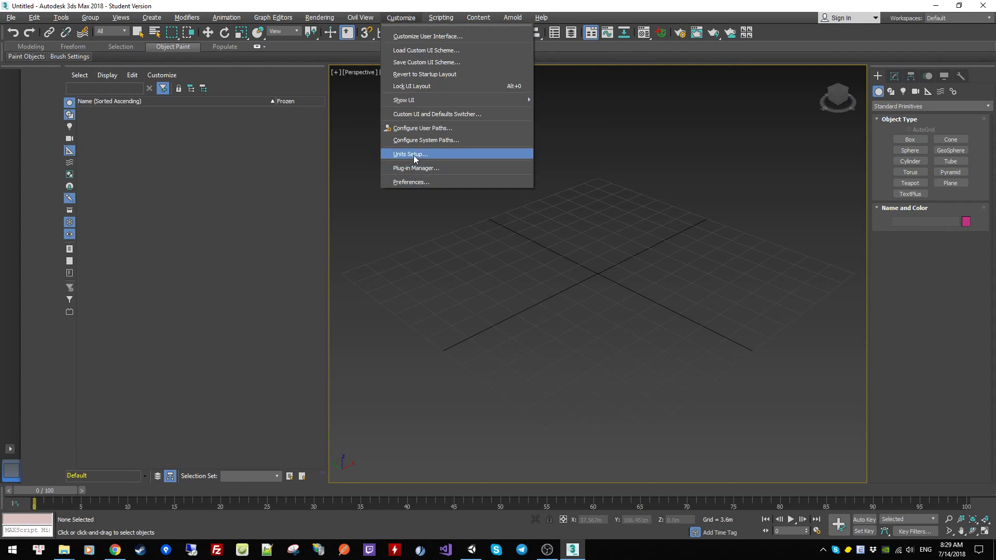
click(414, 155)
click(471, 237)
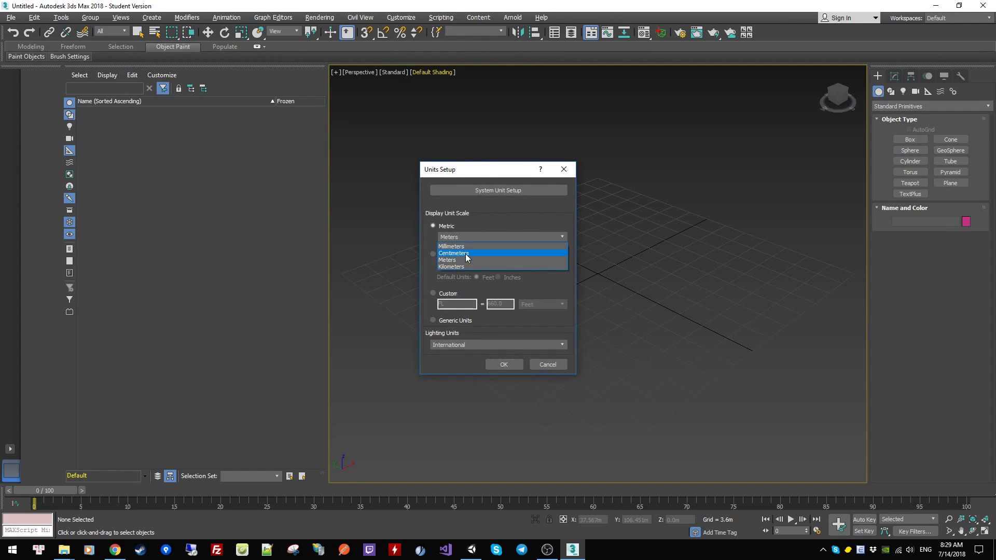
click(467, 257)
Set the system unit scale to 1 Unit = 1 Centimeter and apply the units setup.
click(512, 191)
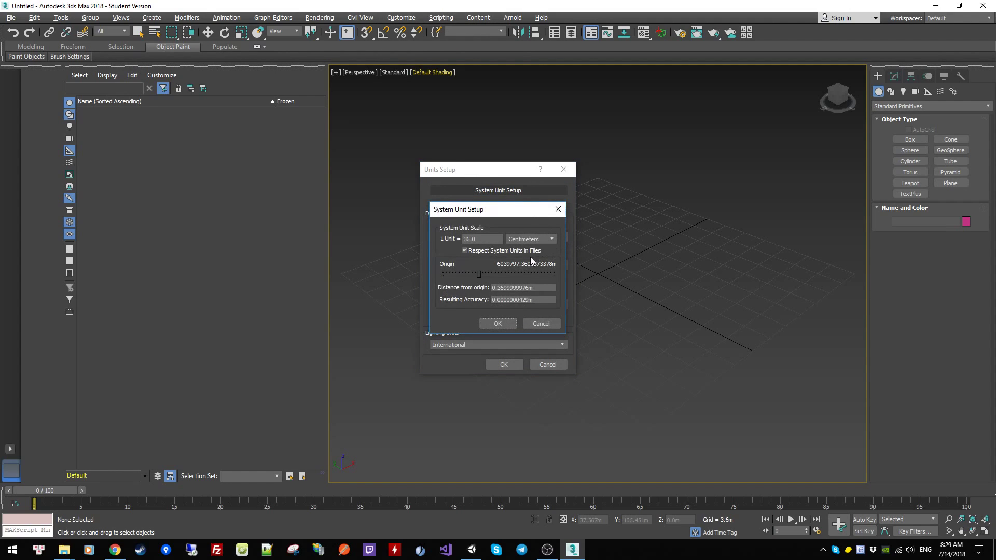
double_click(483, 239)
text(1)
click(503, 324)
click(509, 192)
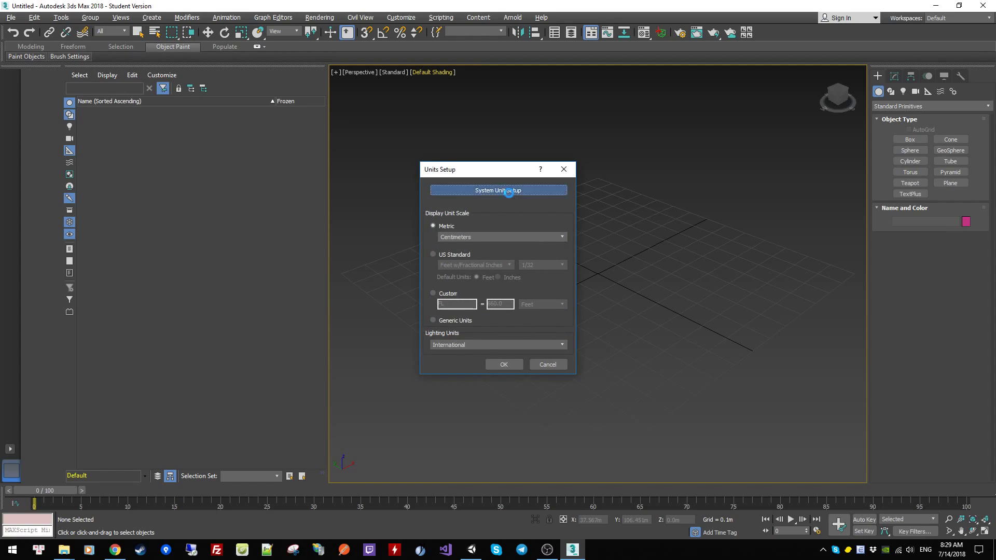
click(503, 323)
click(507, 365)
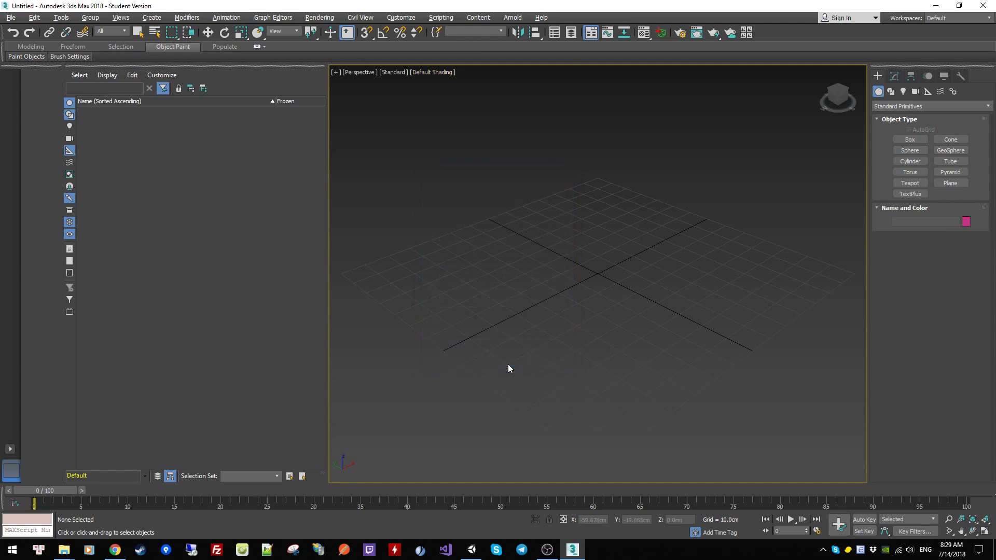
Start a second 3ds Max 2018 session from the taskbar icon.
right_click(573, 550)
mouse_move(572, 550)
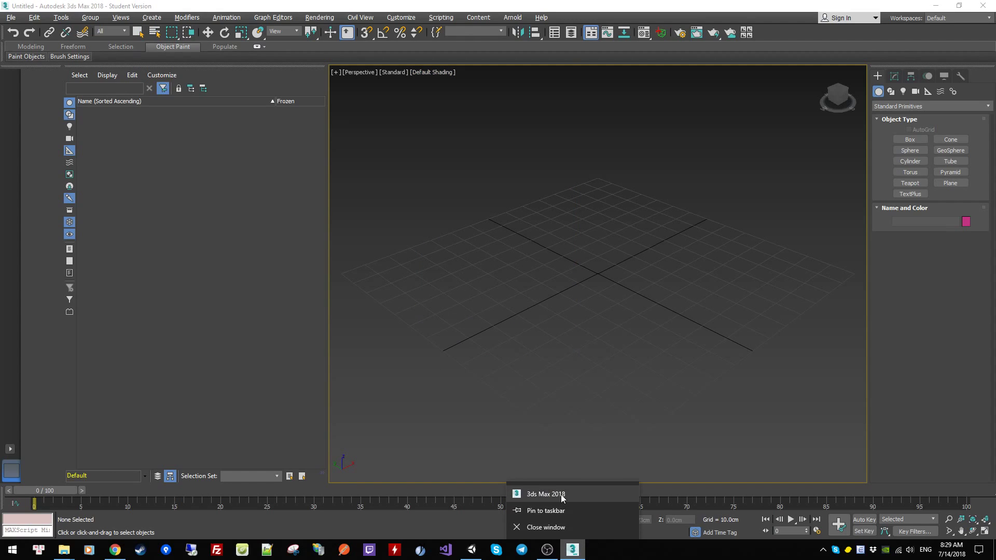
click(562, 496)
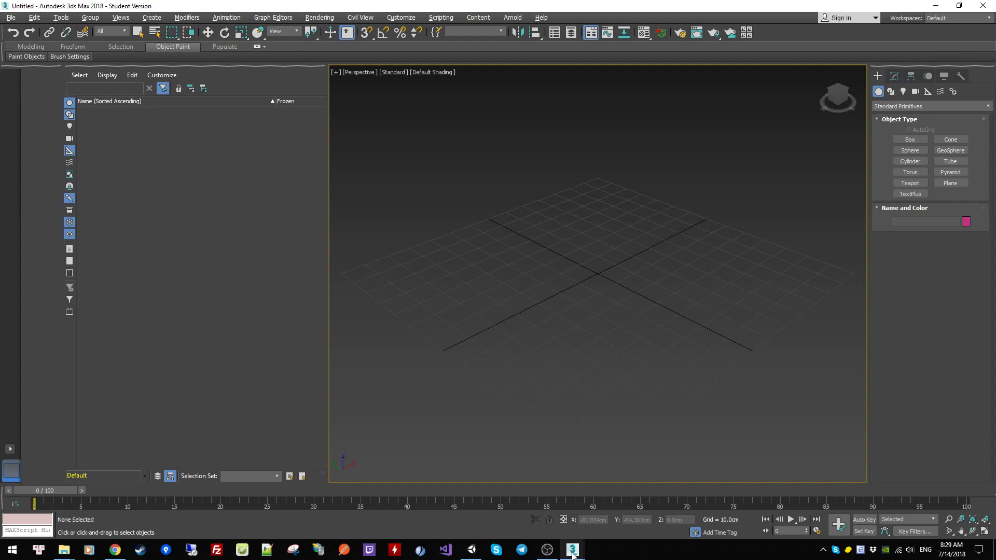
mouse_move(572, 550)
click(616, 504)
Verify Units Setup still reads 1 Unit = 1 Centimeter, closing the dialogs unchanged.
click(442, 18)
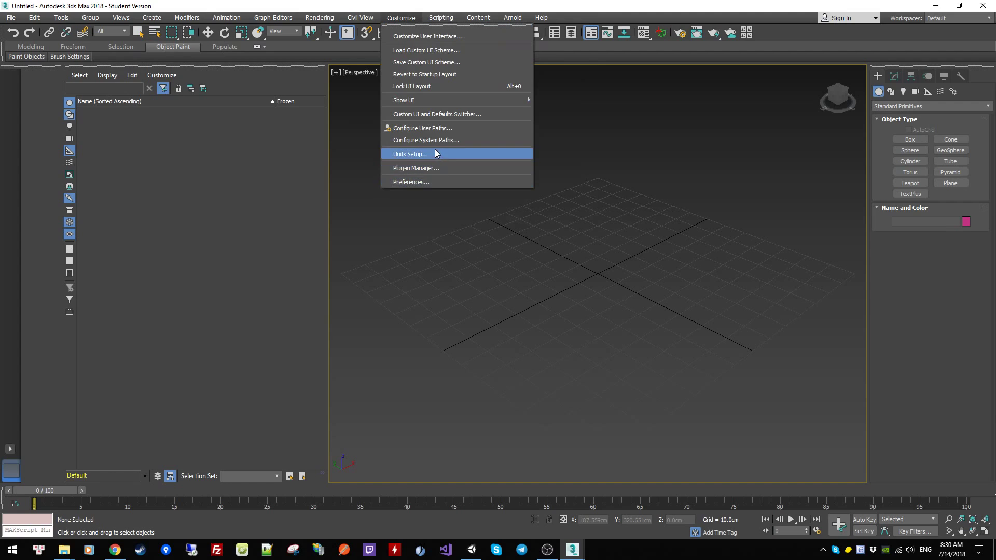
click(452, 151)
click(489, 193)
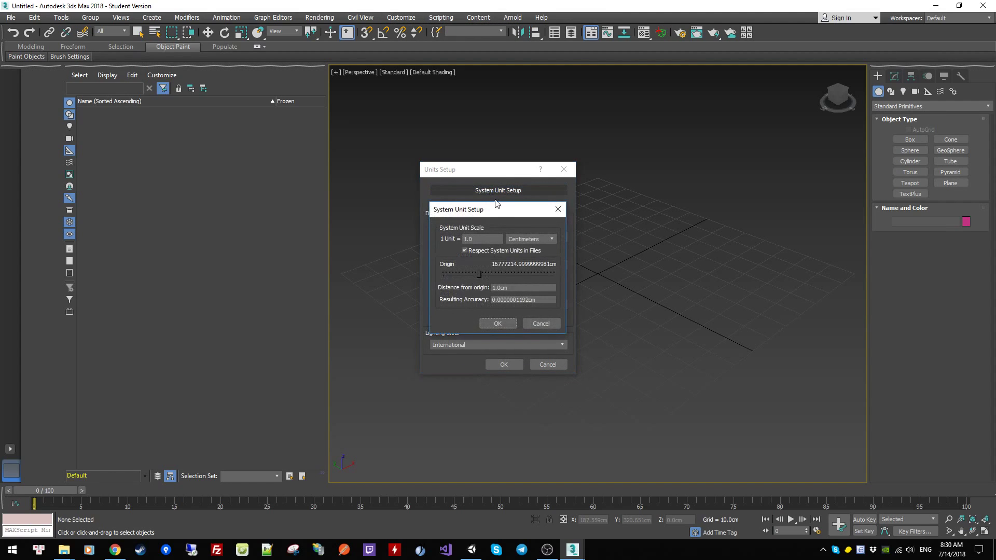
click(498, 324)
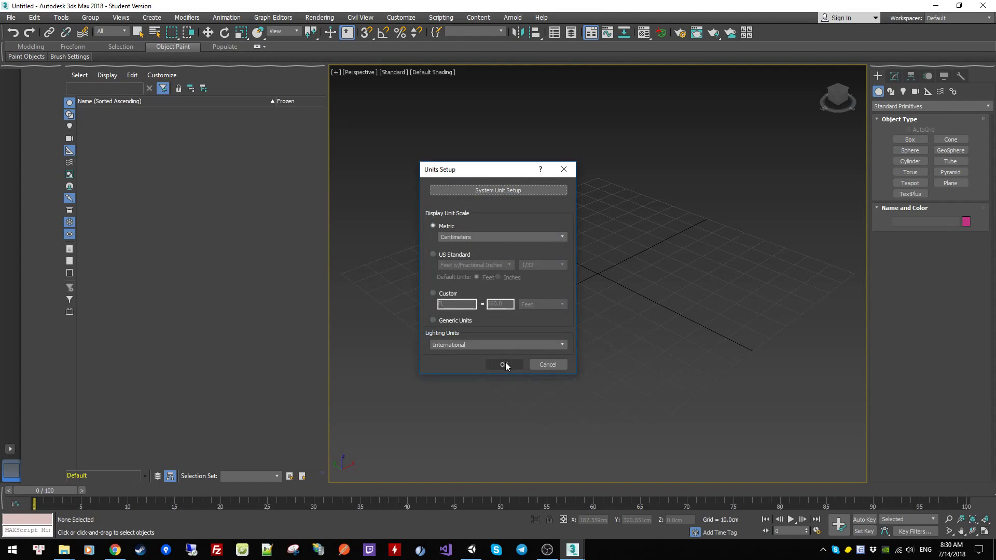
click(506, 363)
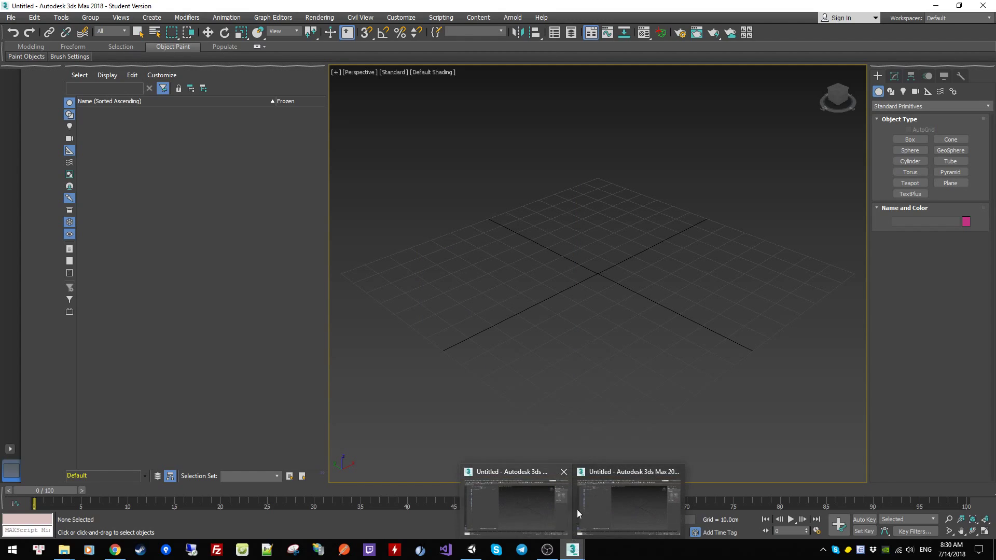
mouse_move(571, 550)
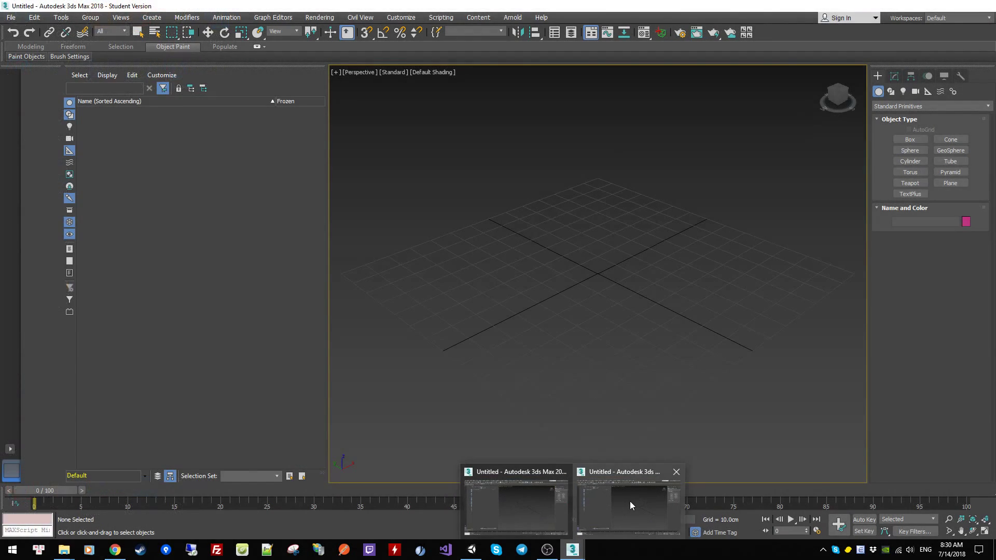
click(525, 501)
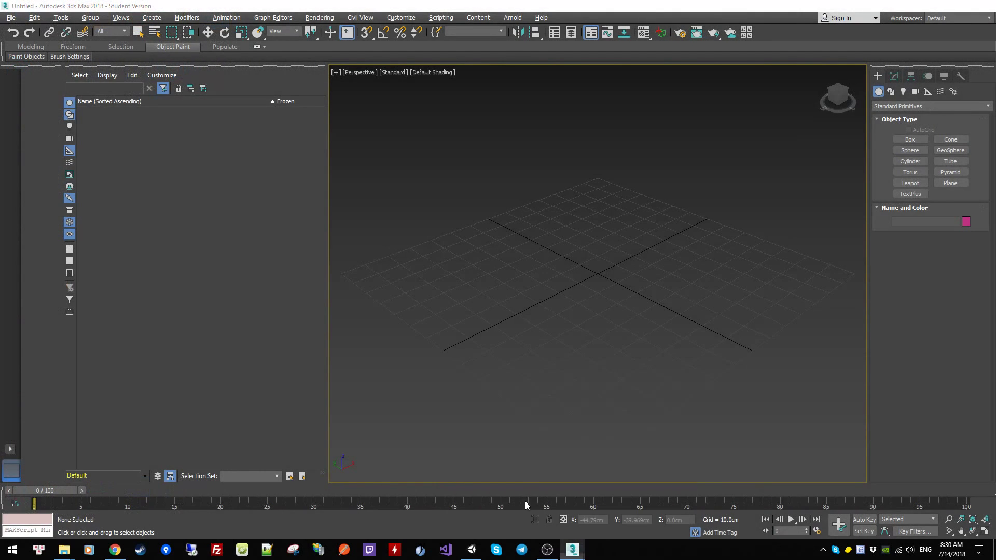
Start importing and paste Galen_01.fbx's path, found via Unity's Show in Explorer.
click(10, 17)
click(127, 165)
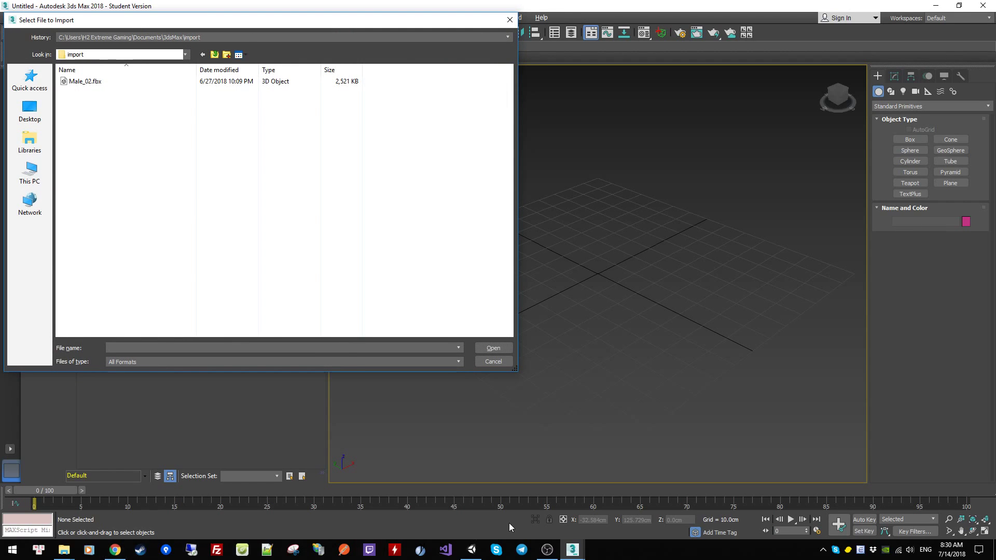
click(472, 550)
click(773, 122)
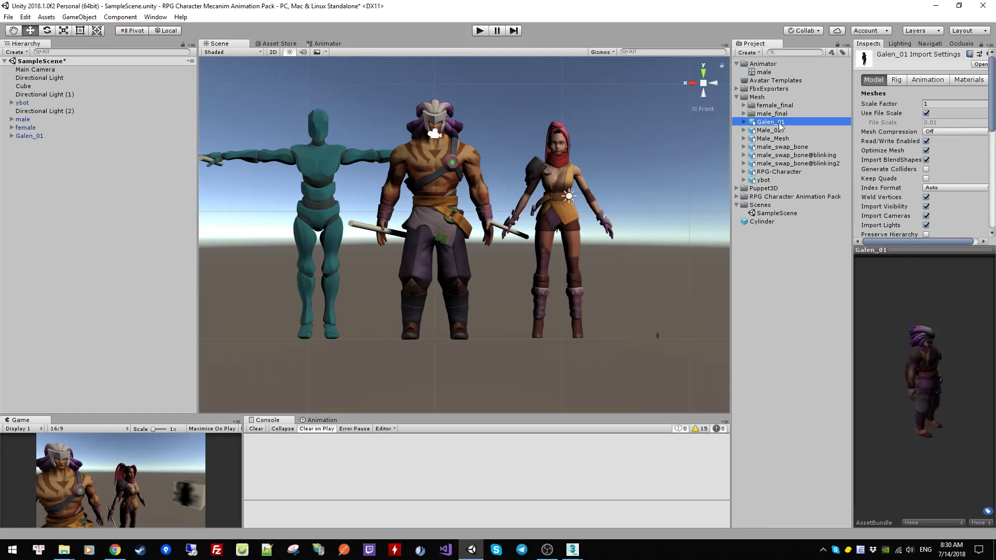
right_click(779, 122)
click(813, 141)
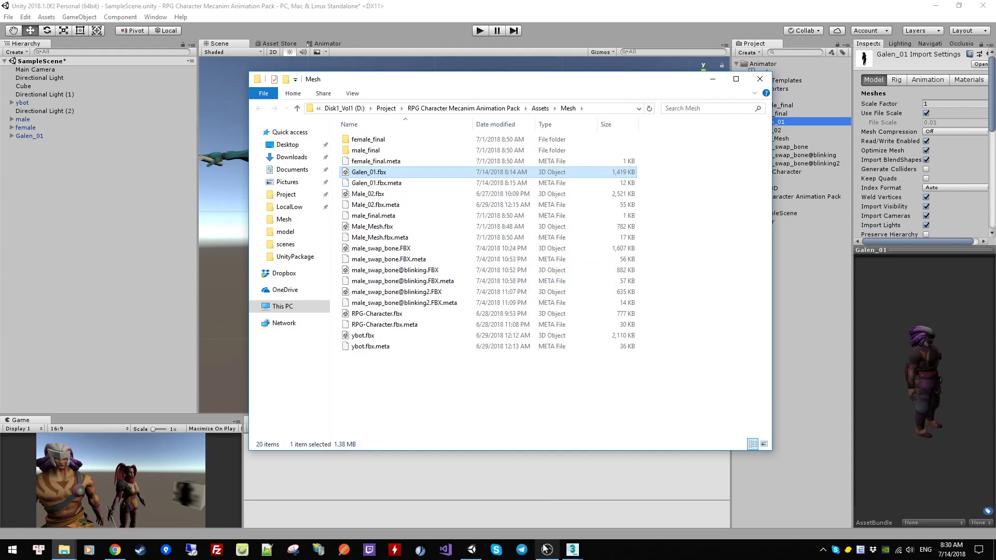
mouse_move(546, 550)
click(520, 512)
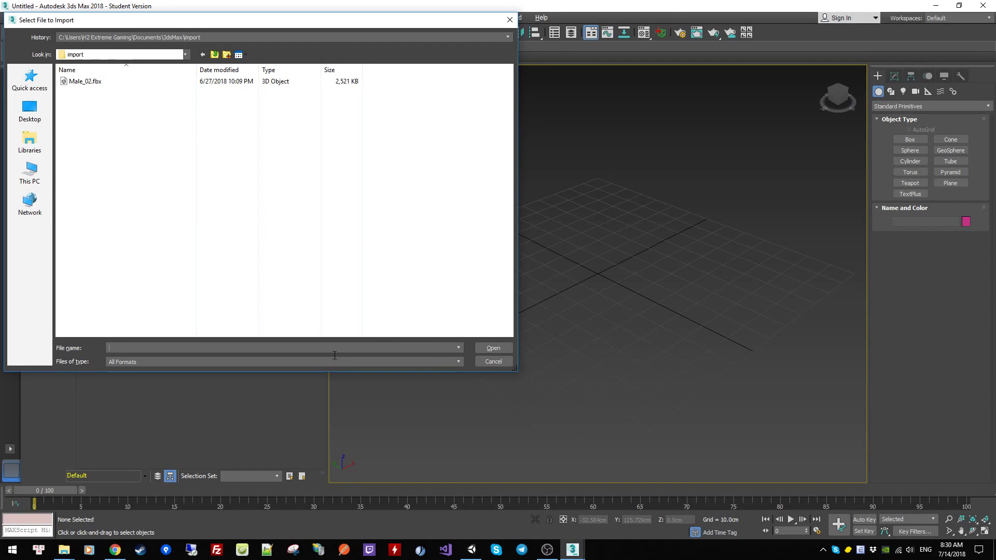
text("D:\Project\RPG Character Mecanim Animation Pack\Assets\Mesh\Galen_01.fbx")
Open Galen_01.fbx, accept the FBX import options, and dismiss the warnings.
click(486, 350)
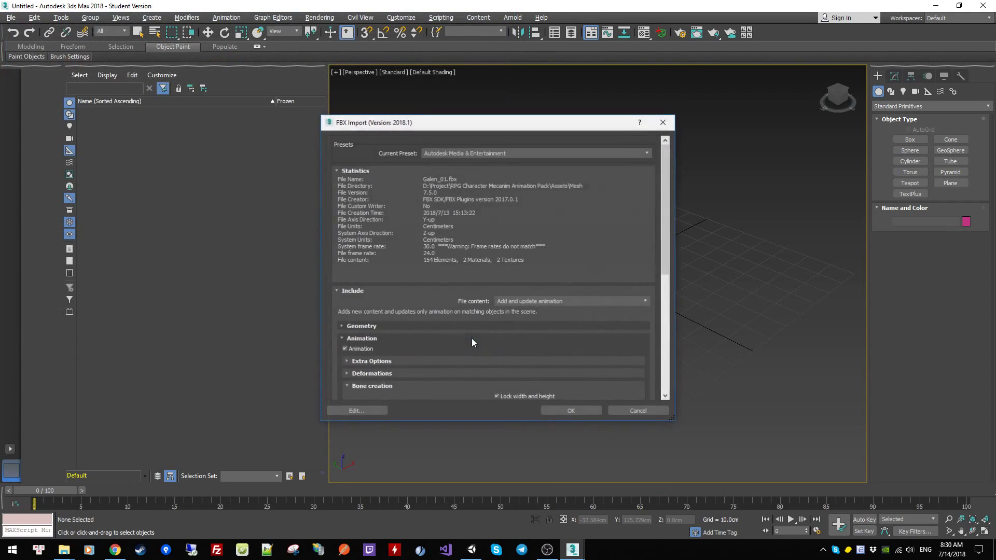
drag(665, 201, 667, 374)
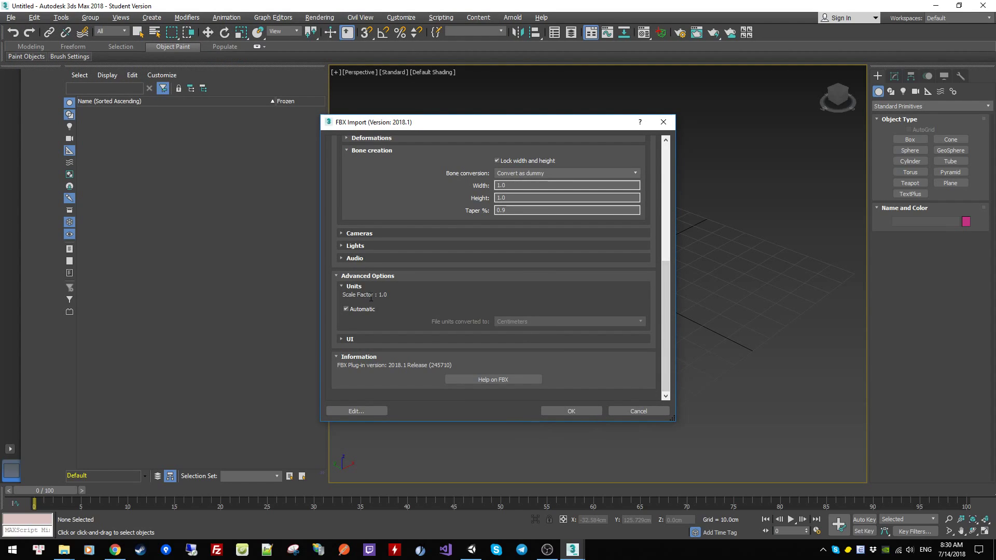
click(571, 411)
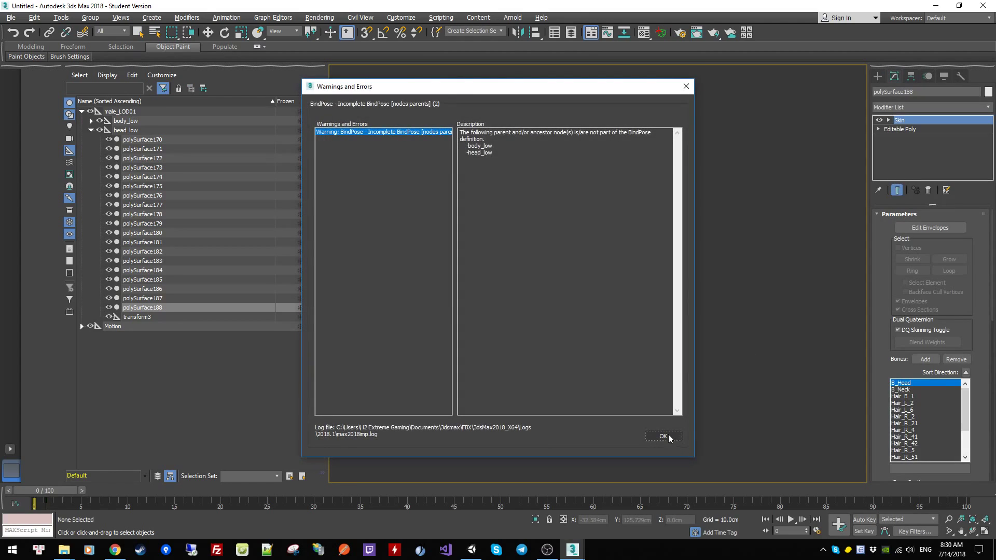
click(668, 436)
click(705, 338)
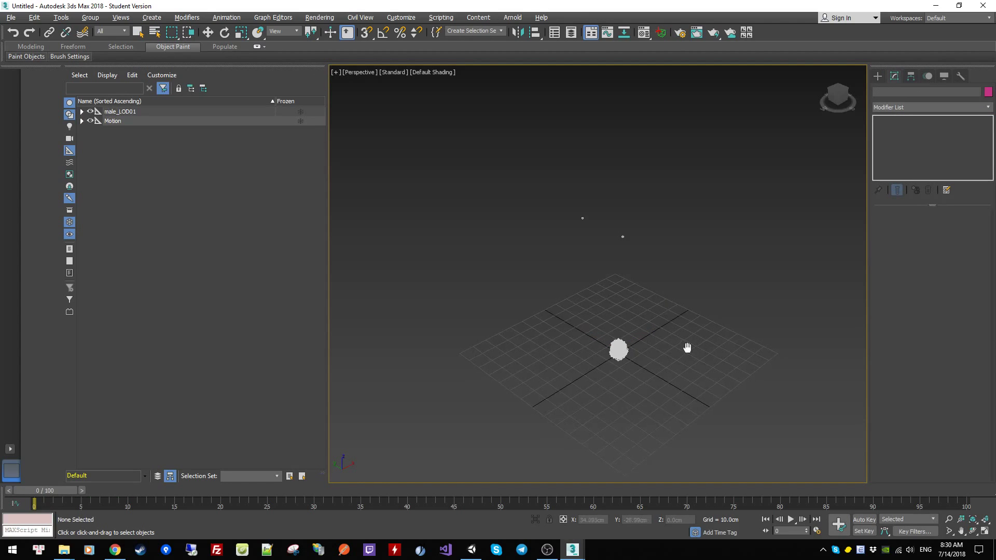
Select the imported character and frame it in the Front view.
drag(683, 273, 560, 400)
key(z)
key(f)
key(z)
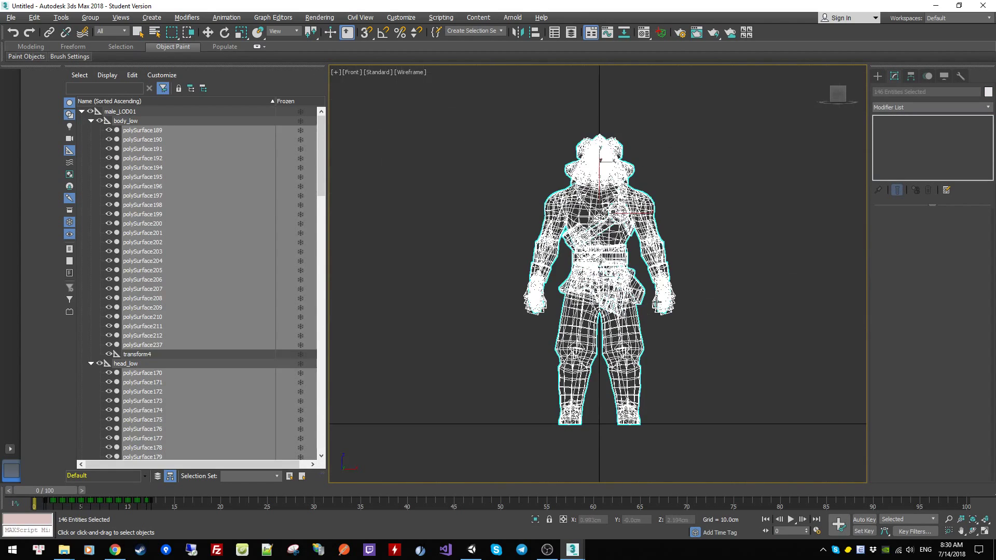
middle_drag(733, 295, 701, 325)
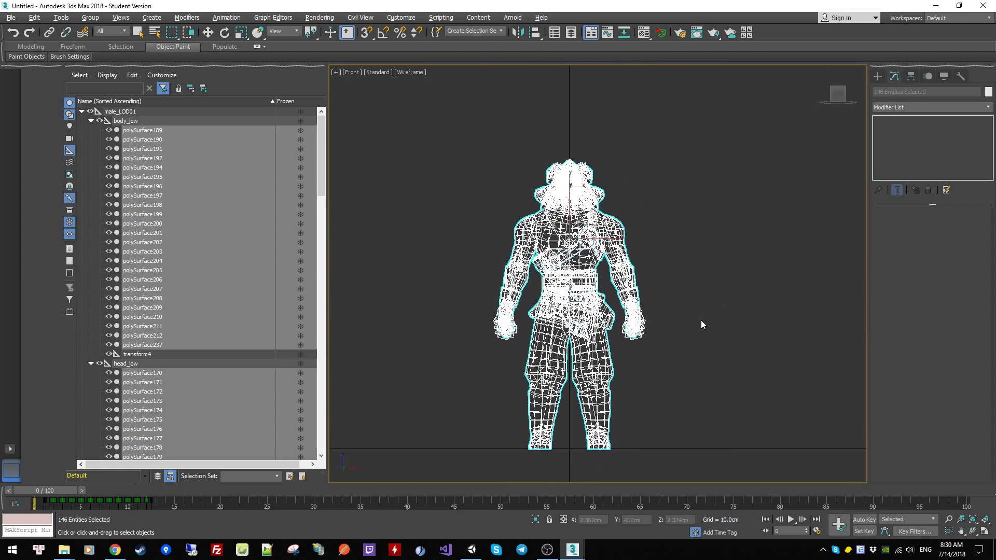
Switch to solid shading, deselect the model, and bring up the Utilities list.
key(F3)
click(716, 304)
scroll(588, 221, up, 5)
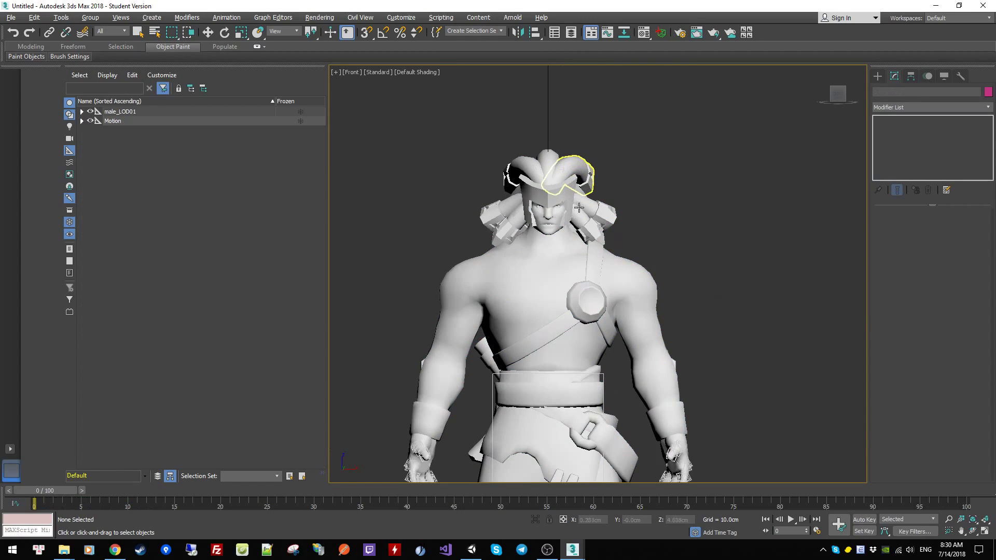
middle_drag(587, 220, 591, 231)
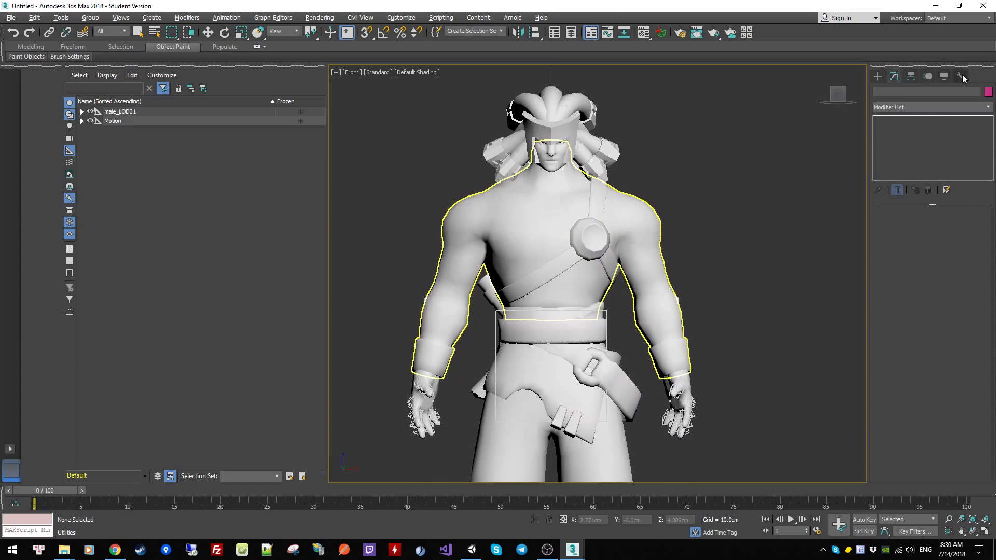
click(962, 76)
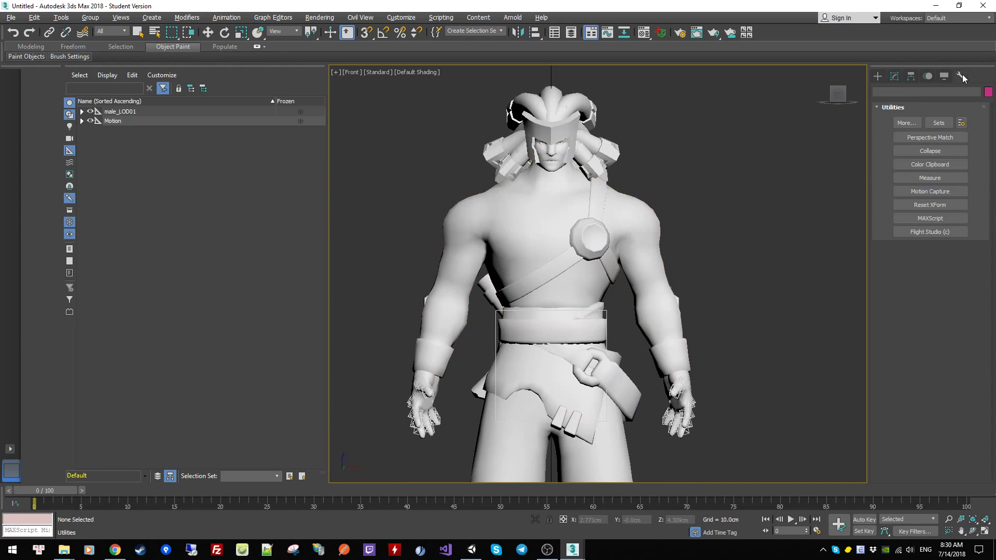
Measure the head and legs pieces together, reading a 5.185 cm height.
click(930, 178)
click(549, 92)
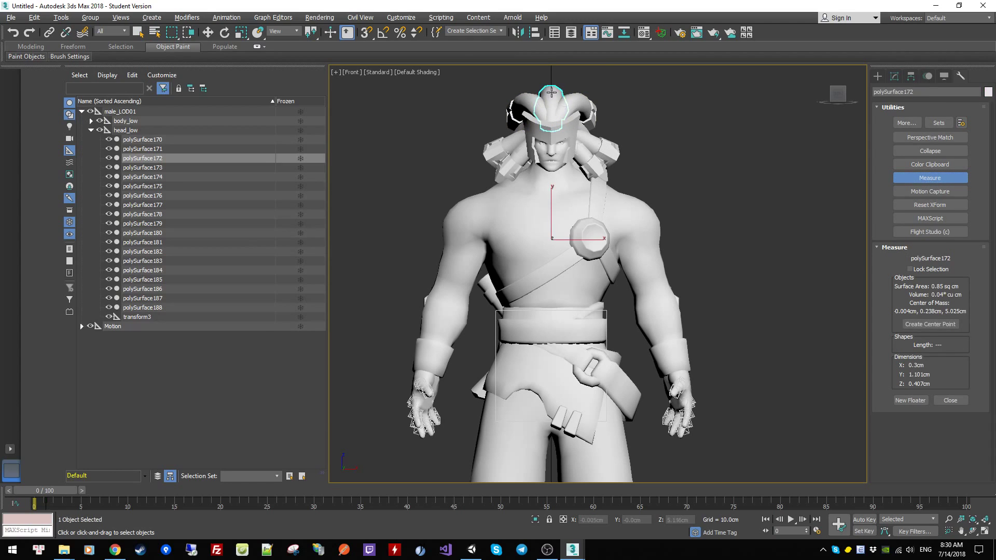
scroll(694, 299, down, 2)
scroll(677, 282, down, 2)
scroll(661, 385, down, 2)
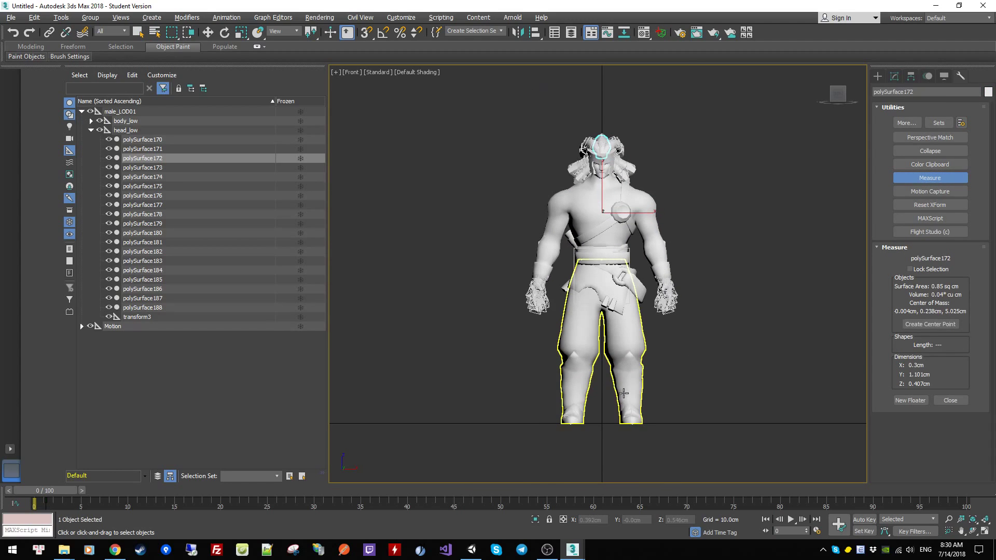
ctrl+click(624, 404)
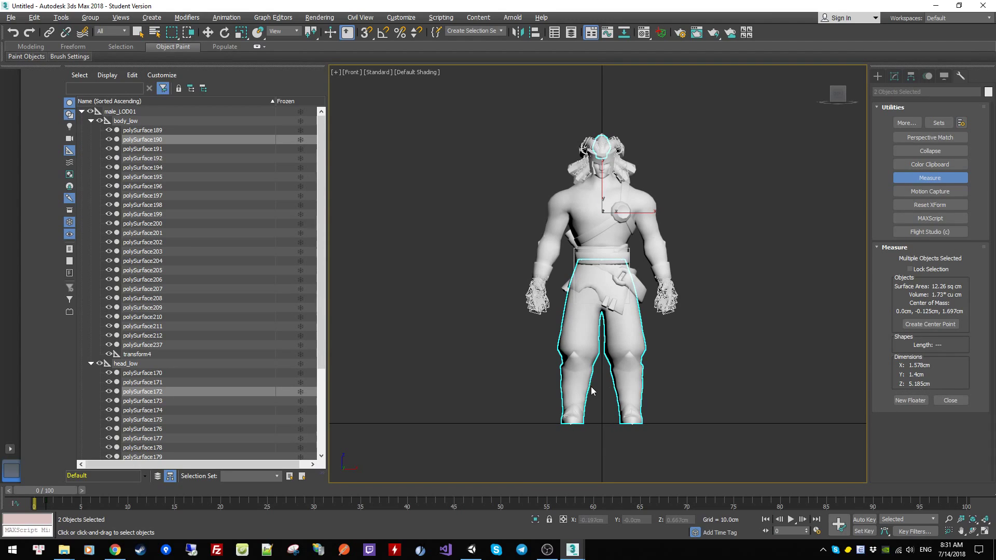
click(754, 335)
Compute 190 / 5.185 = 36.64416586306654 in Calculator and move the window aside.
click(12, 550)
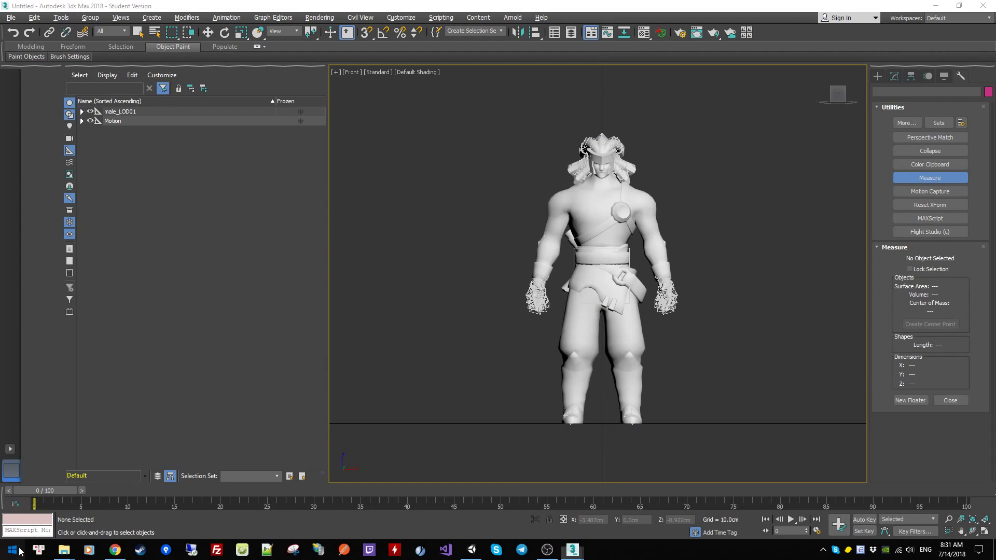
text(calcu)
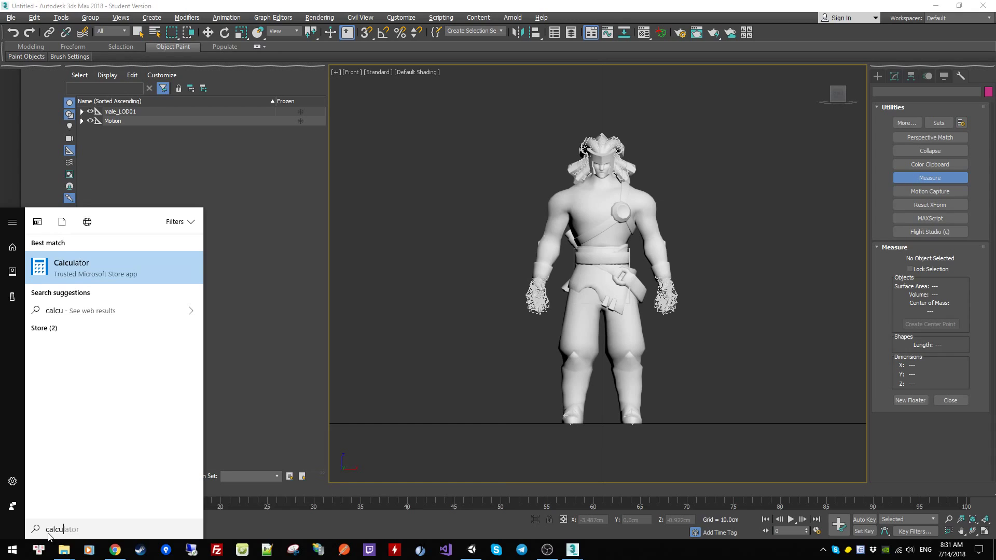
key(Return)
text(190)
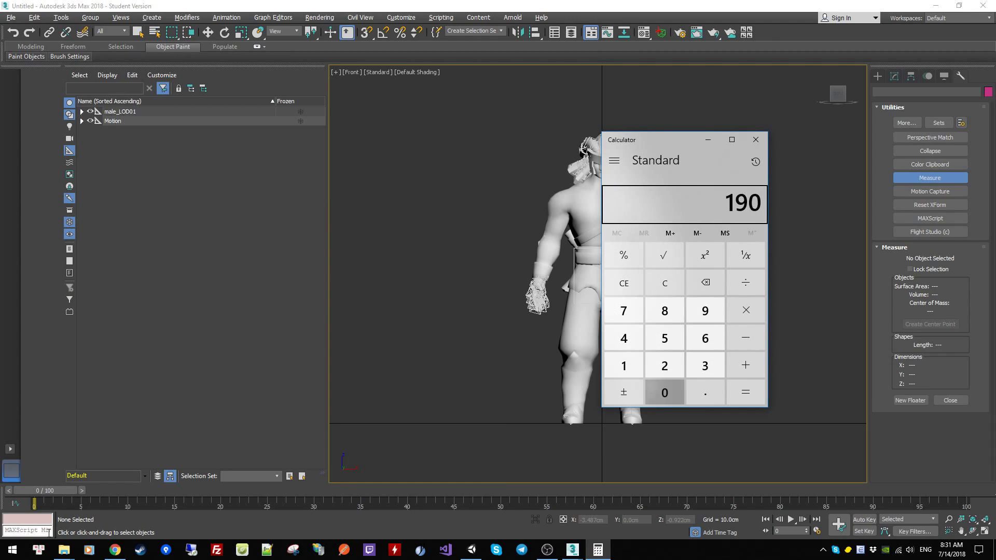
text(/5.1)
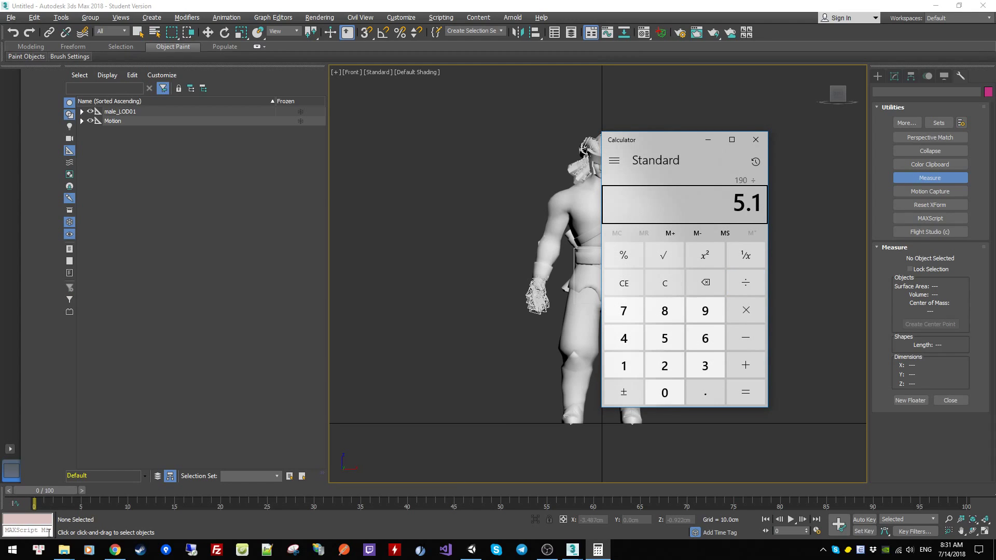
text(85)
key(Return)
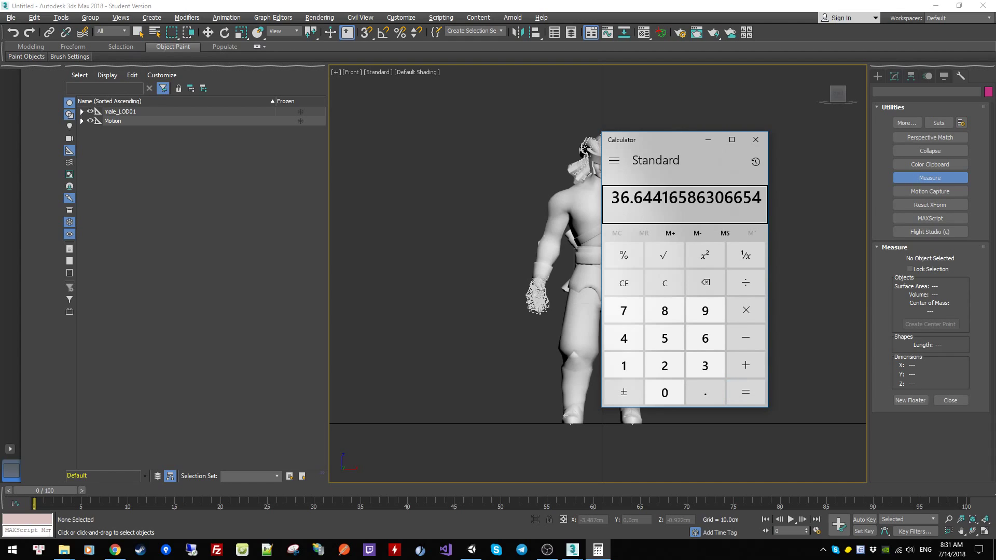
drag(674, 141, 776, 131)
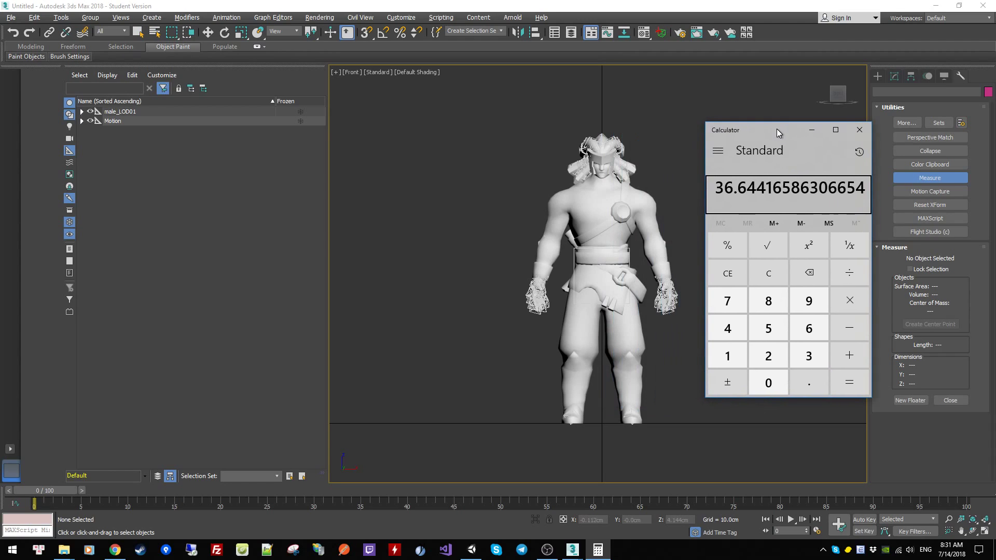
Set the system unit scale to 1 Unit = 36.644 Centimeters.
click(403, 18)
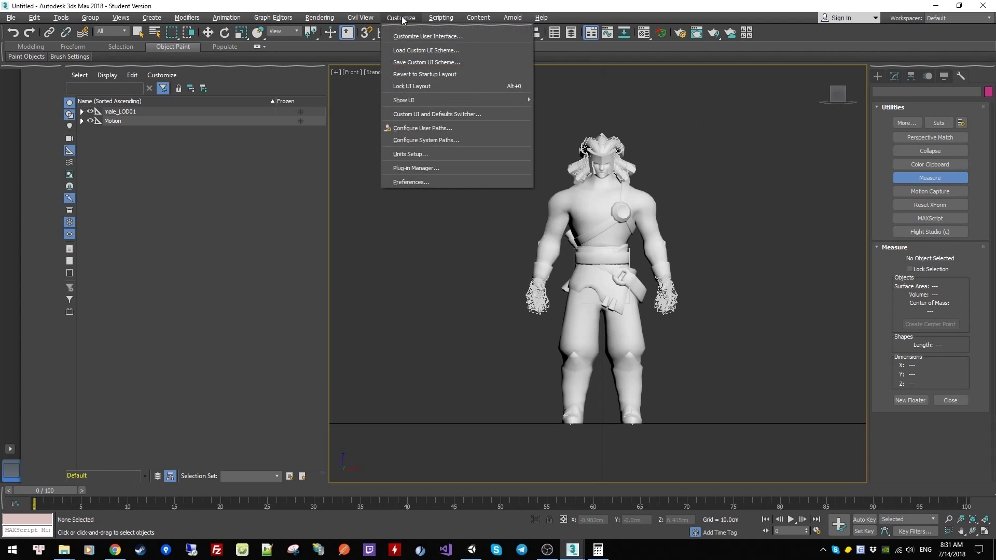
click(431, 155)
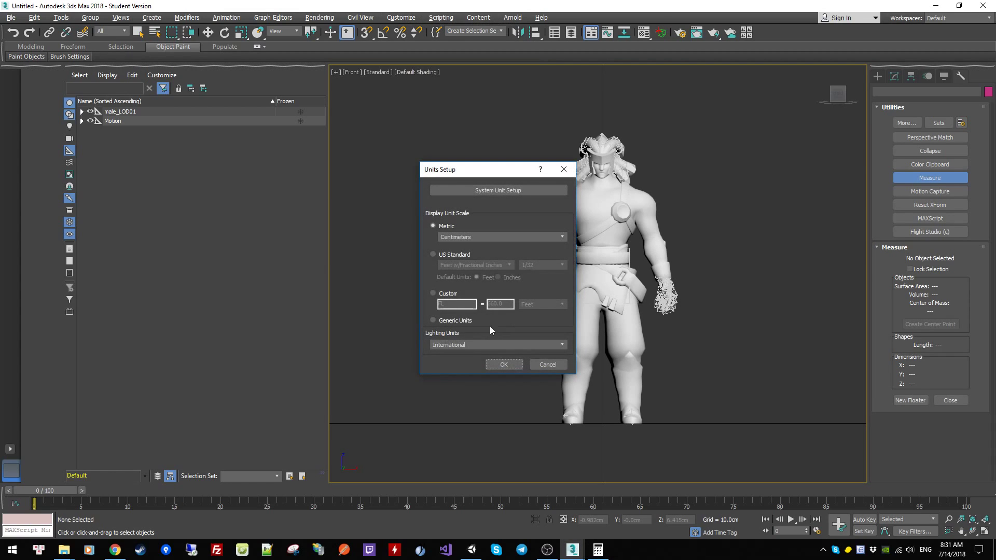
click(507, 192)
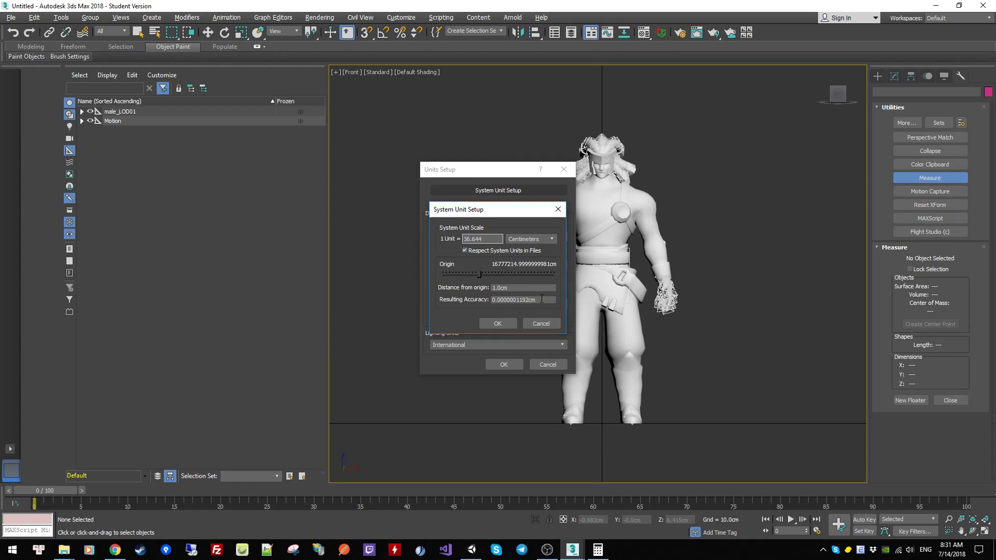
click(496, 325)
click(497, 324)
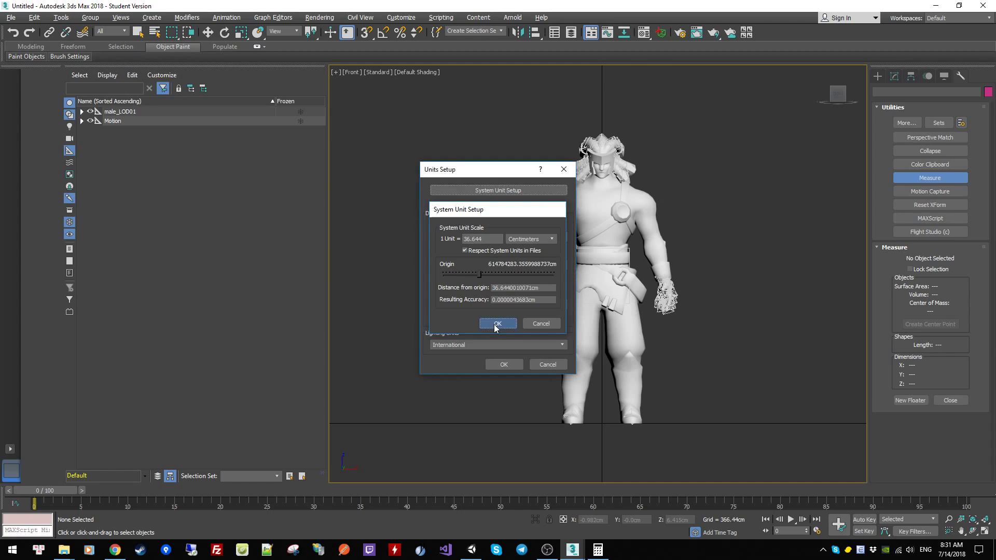
click(512, 362)
Re-measure the head and legs, confirming the character is about 189.988 cm tall.
scroll(622, 141, up, 5)
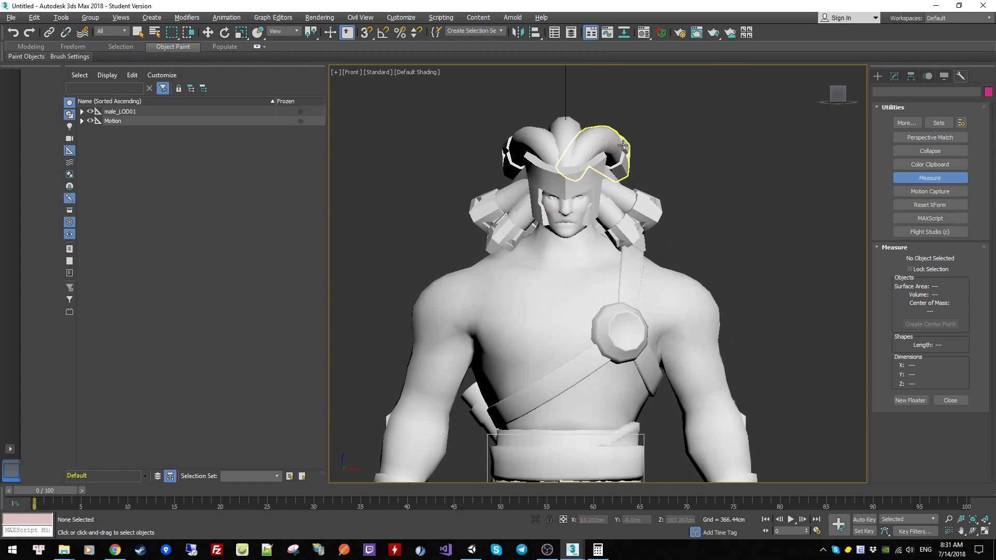
click(566, 123)
scroll(637, 268, down, 5)
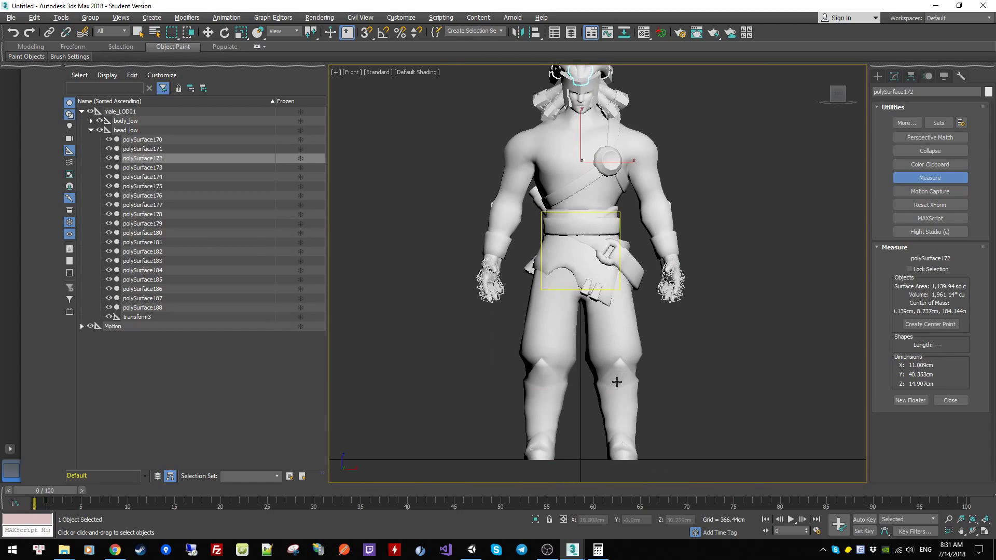
ctrl+click(618, 381)
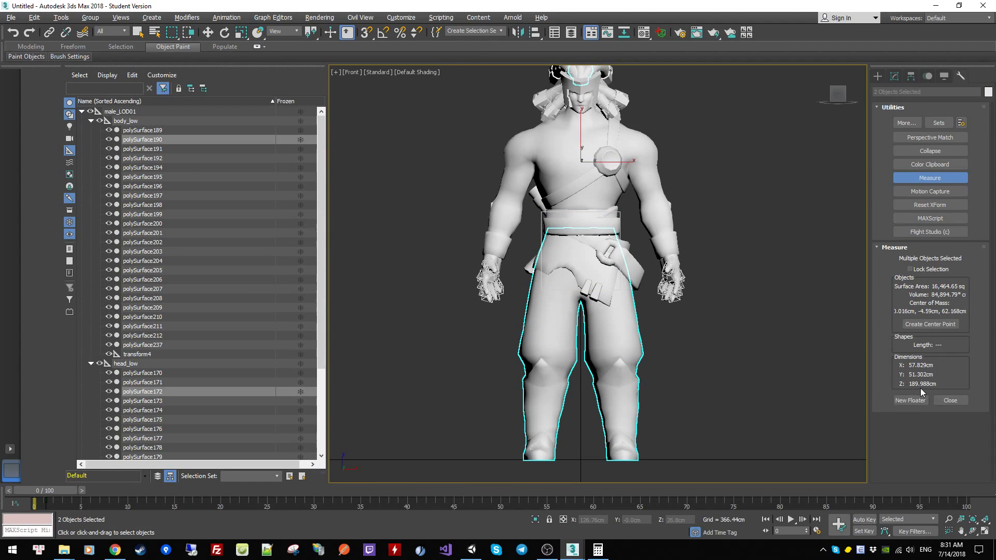
click(736, 365)
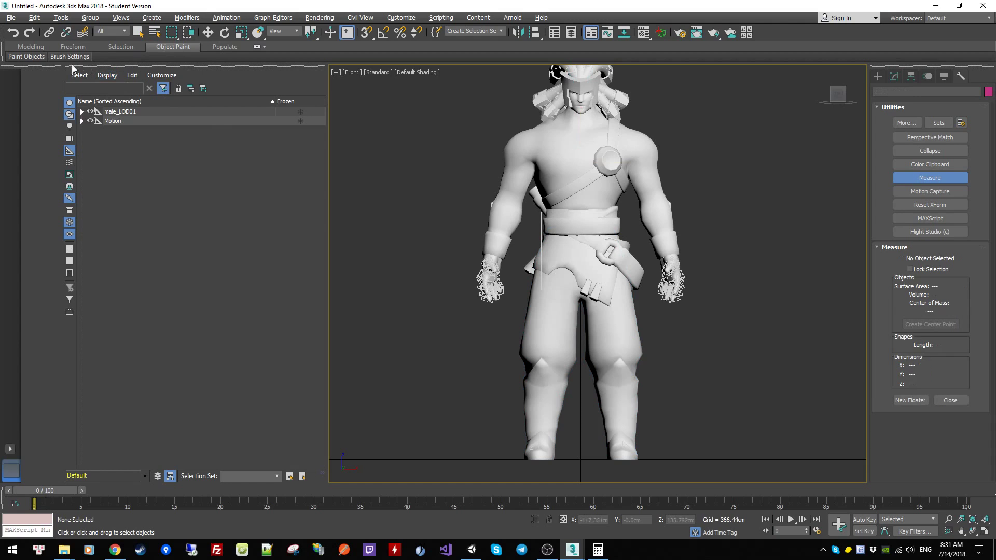
click(13, 20)
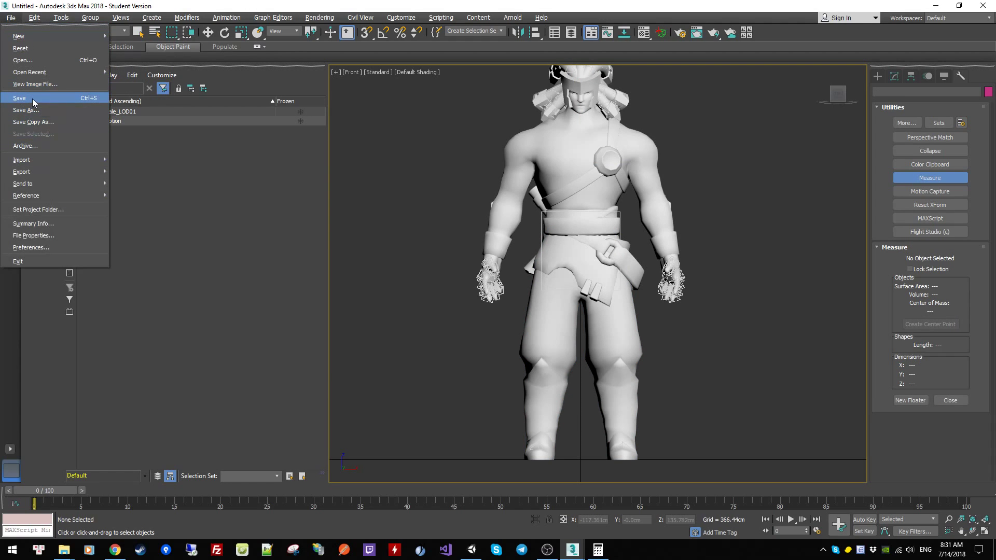
Save the rescaled scene over the existing male_scaled.max.
click(33, 98)
click(104, 82)
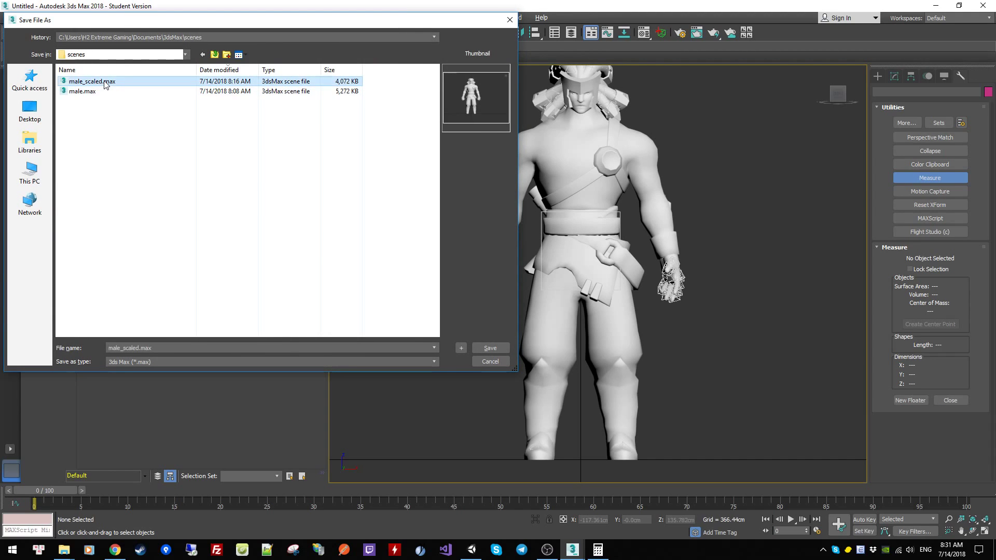
click(495, 347)
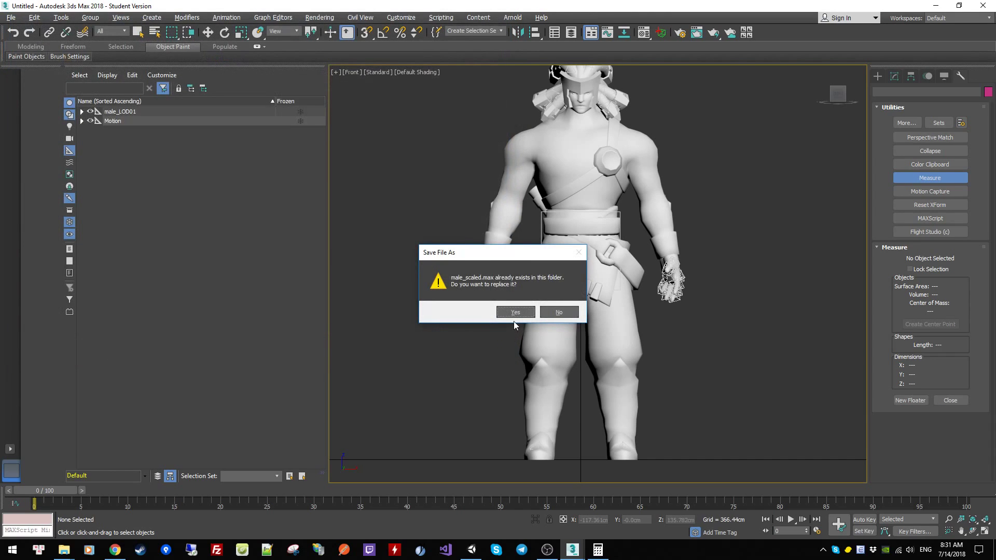
click(515, 313)
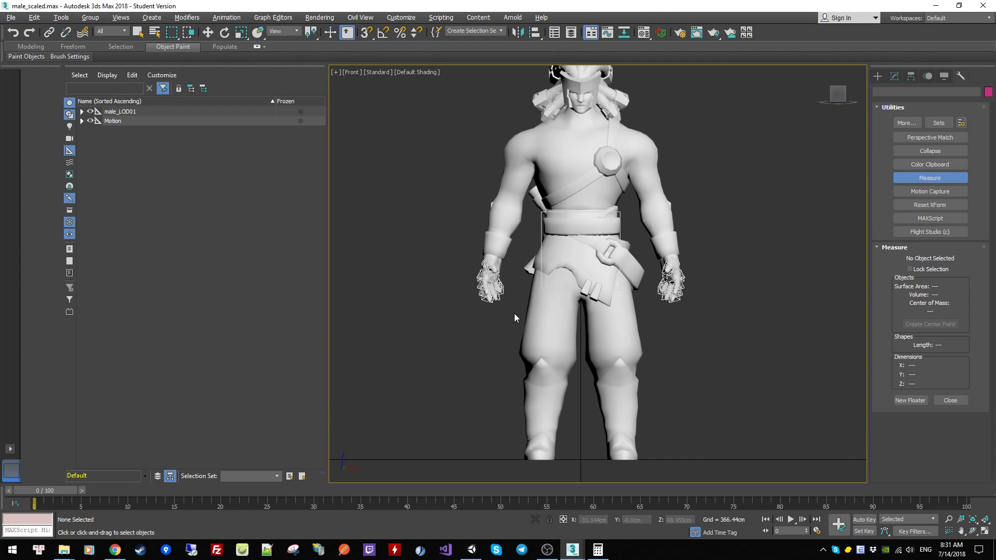
mouse_move(572, 550)
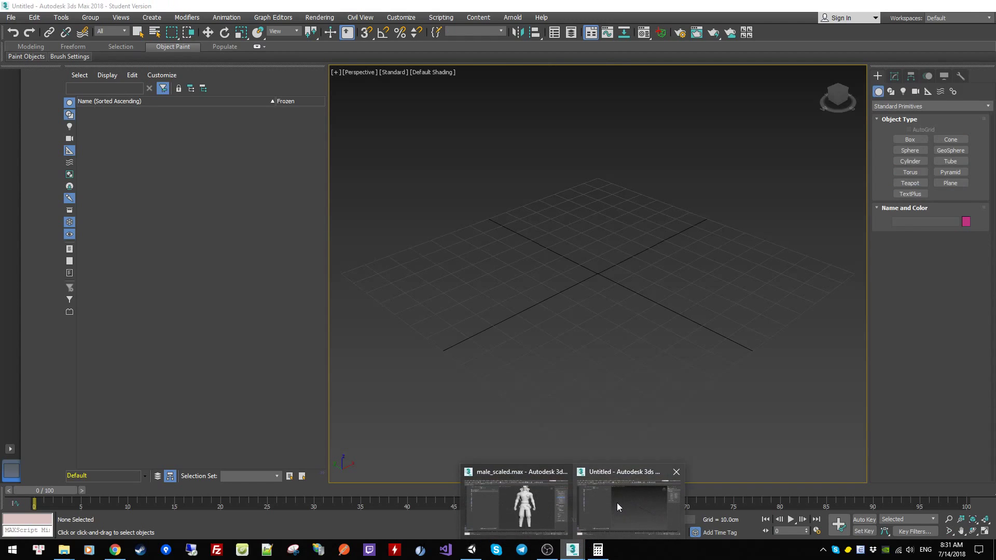
In the Untitled 3ds Max window, confirm the system unit is 1 unit = 1.0 Centimeters.
click(618, 503)
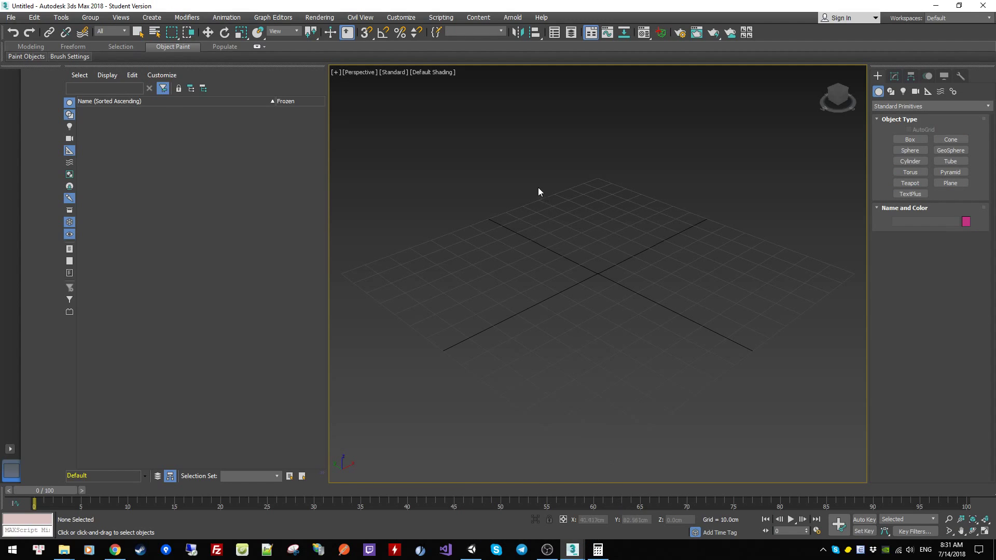
click(401, 17)
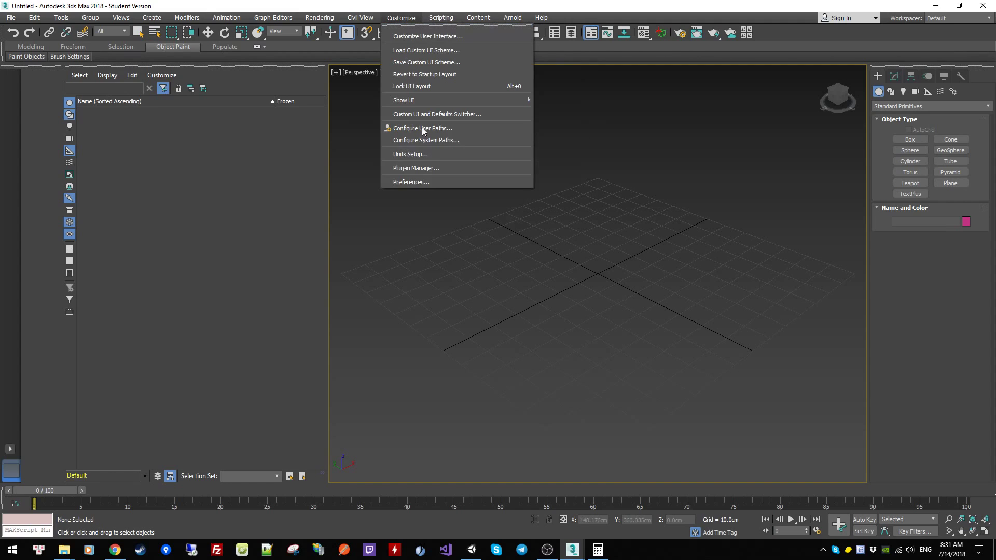
click(429, 154)
click(496, 191)
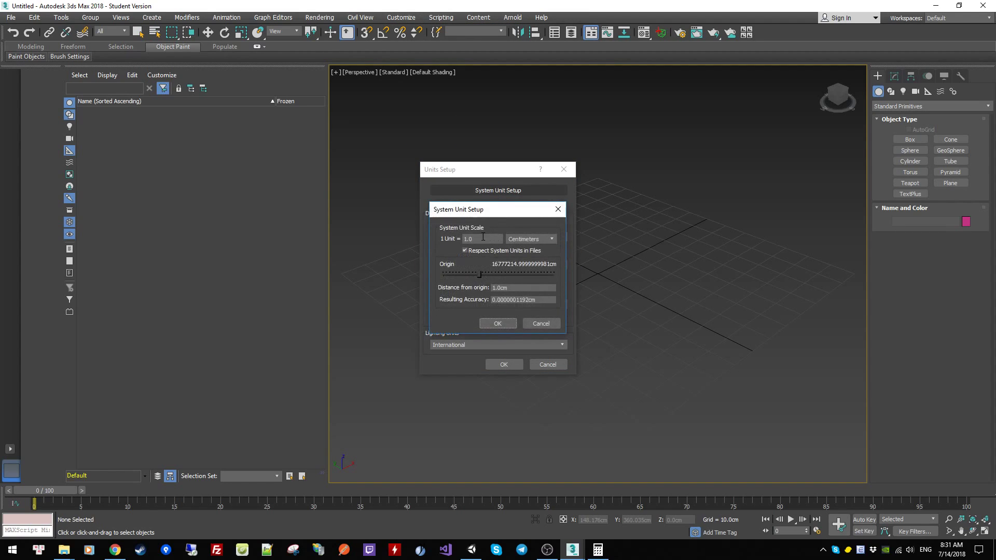
click(495, 323)
click(506, 366)
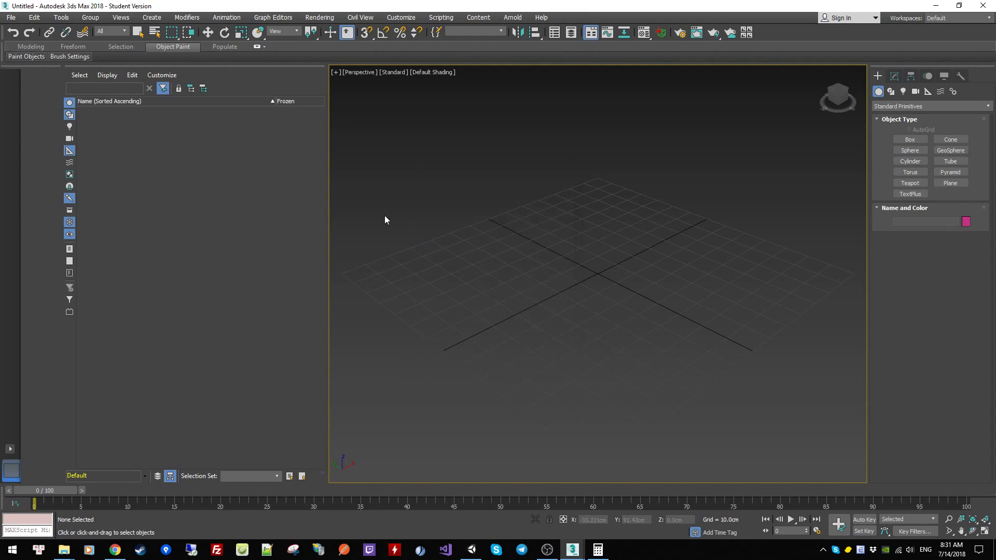
click(11, 17)
mouse_move(31, 160)
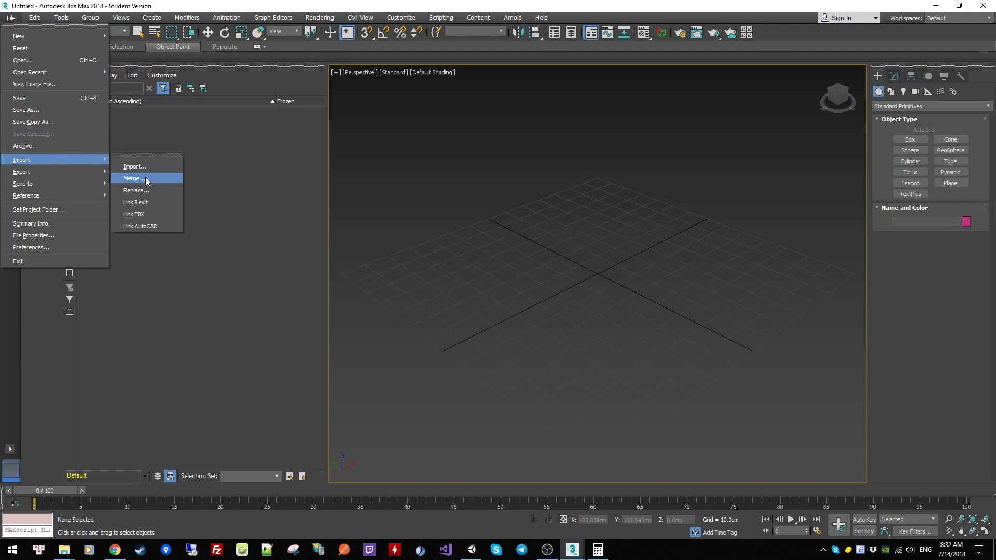
Merge all objects from male_scaled.max into the empty scene.
click(145, 178)
click(104, 82)
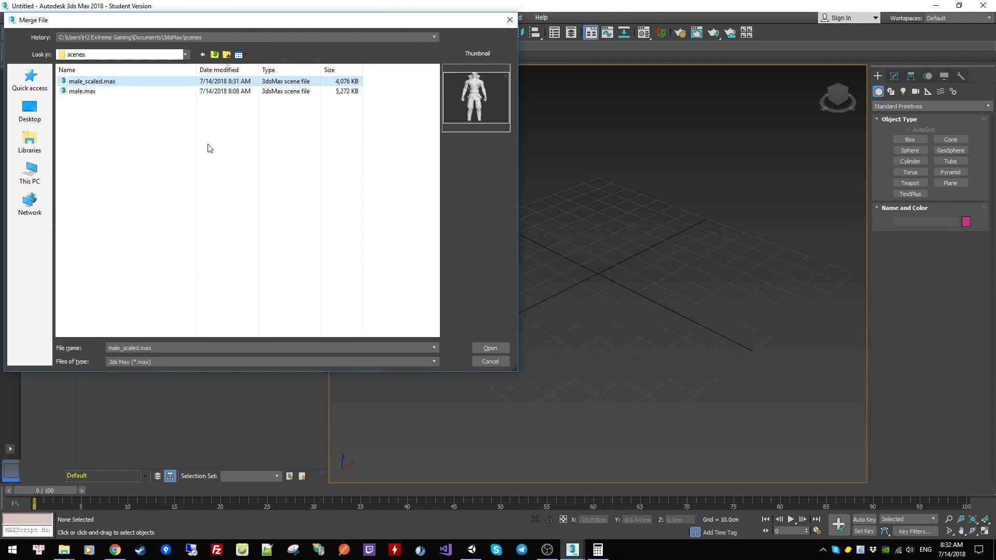
click(497, 347)
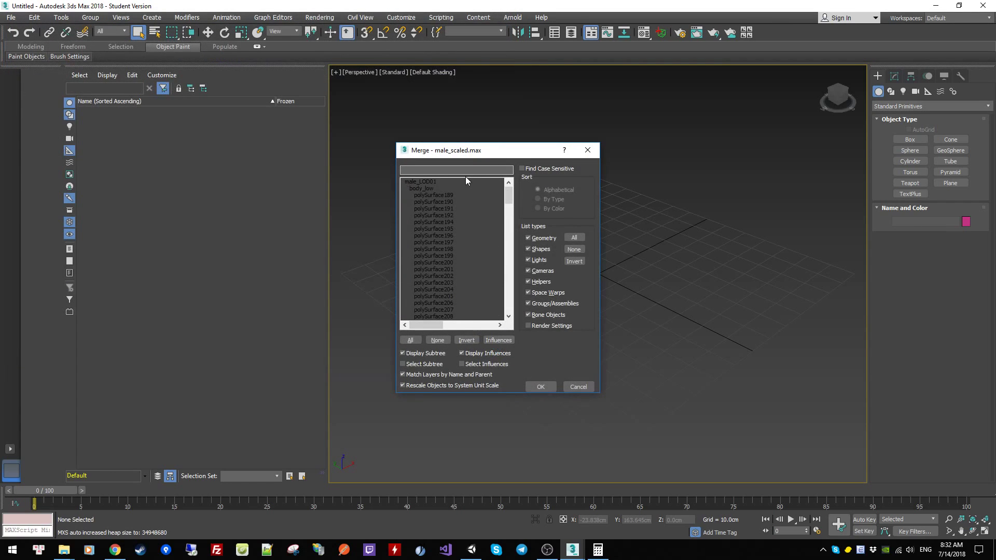
drag(508, 198, 509, 305)
shift+click(434, 317)
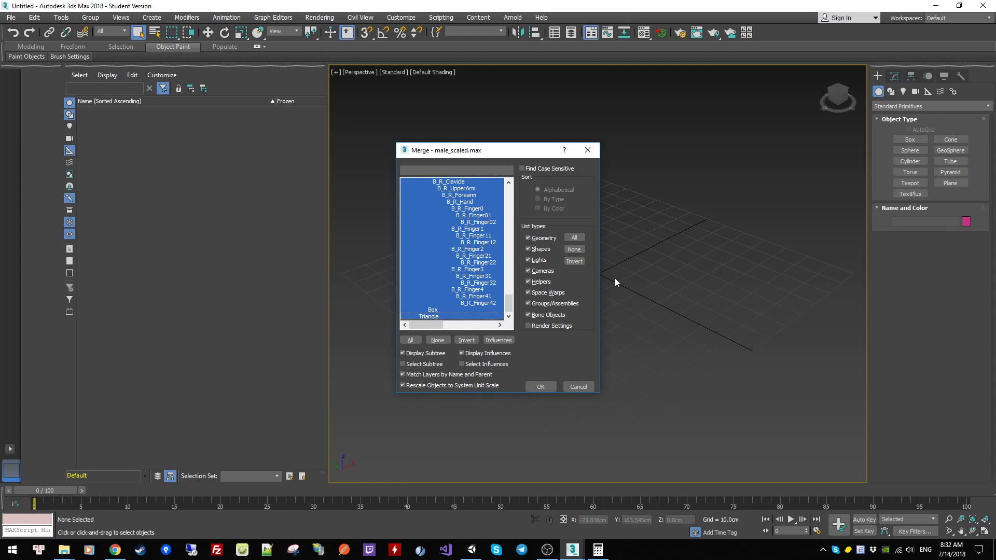
click(543, 386)
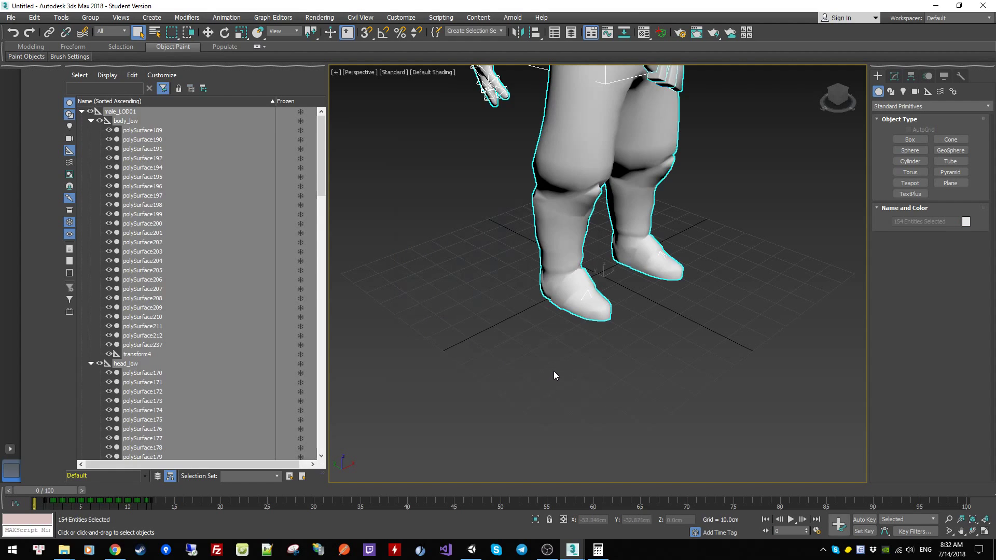
scroll(641, 238, down, 5)
scroll(608, 309, down, 3)
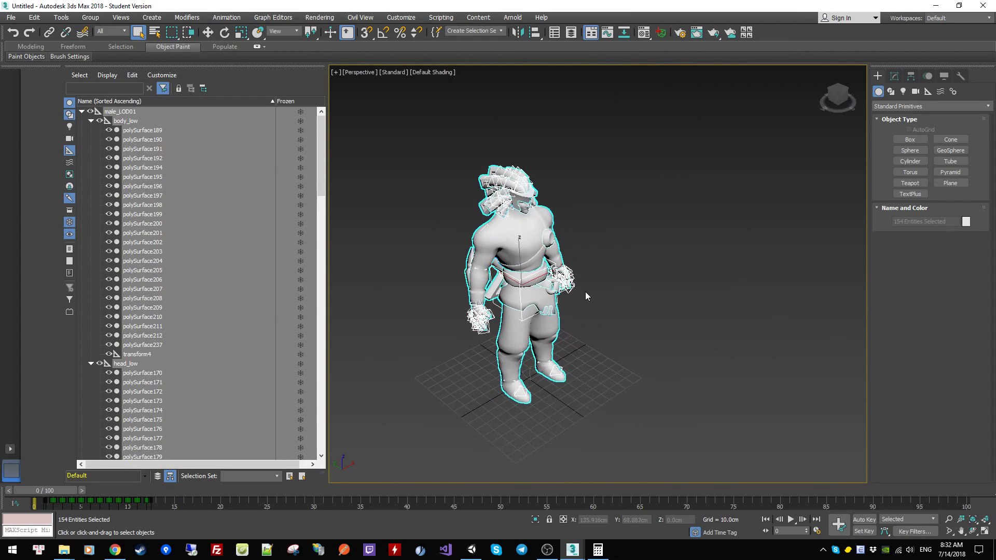
Frame the character in Front view, shaded, with the grid hidden.
key(f)
key(z)
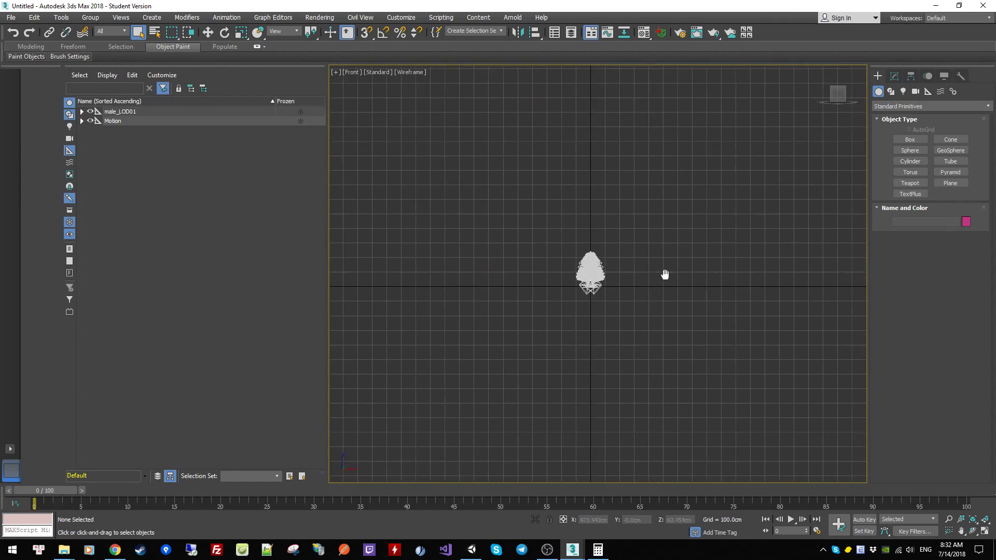
middle_drag(570, 337, 666, 330)
key(F3)
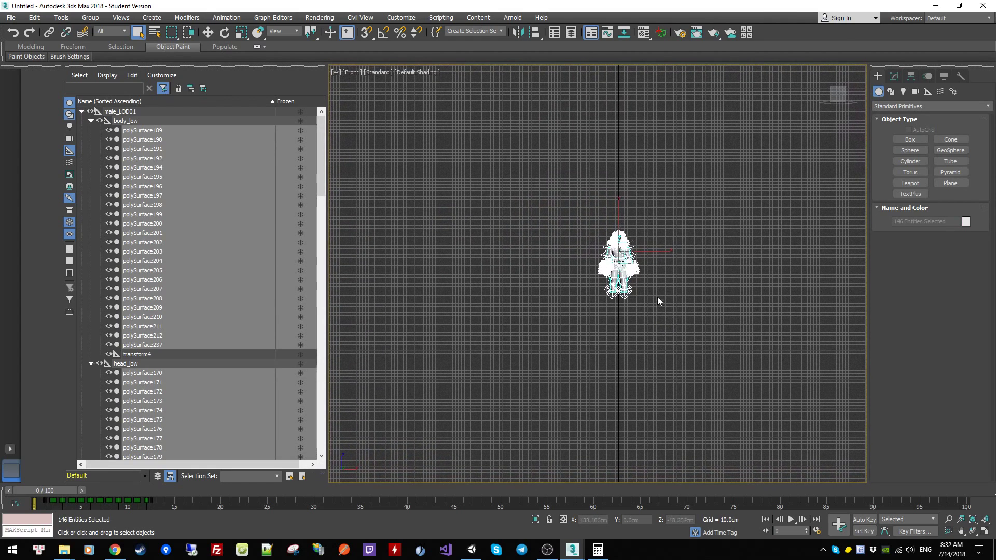
key(z)
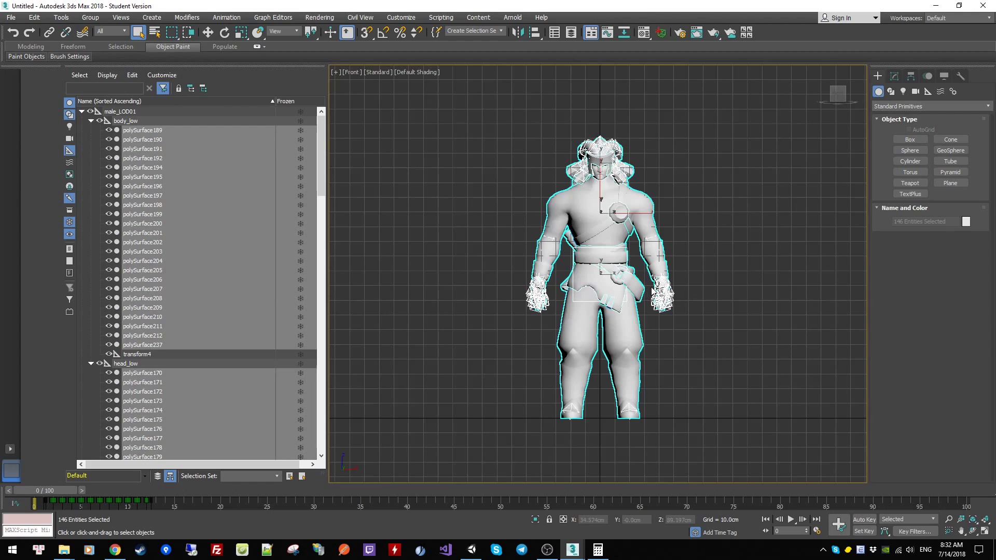
key(g)
scroll(686, 273, up, 3)
click(690, 252)
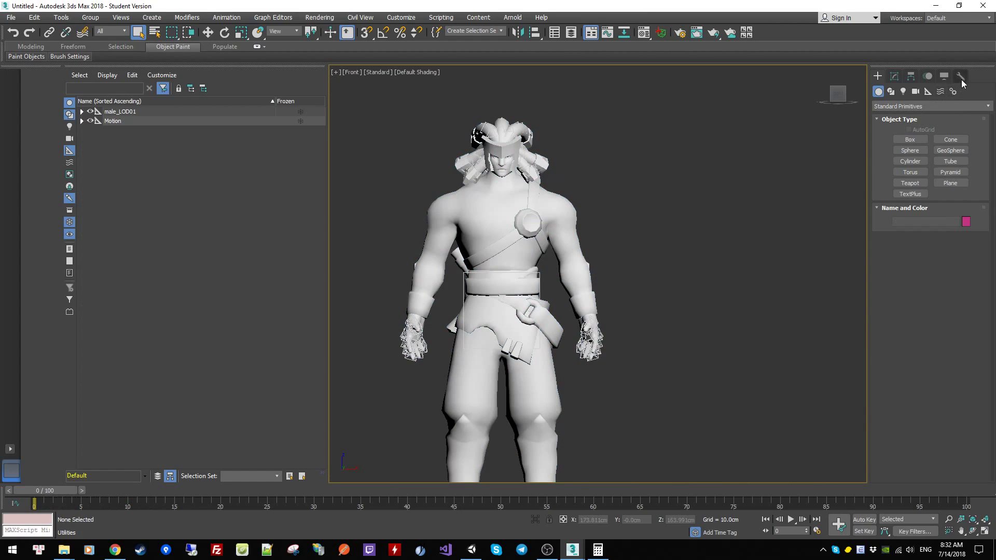
Measure the head and legs with Utilities > Measure, confirming about 189.988 cm height.
click(961, 77)
click(931, 178)
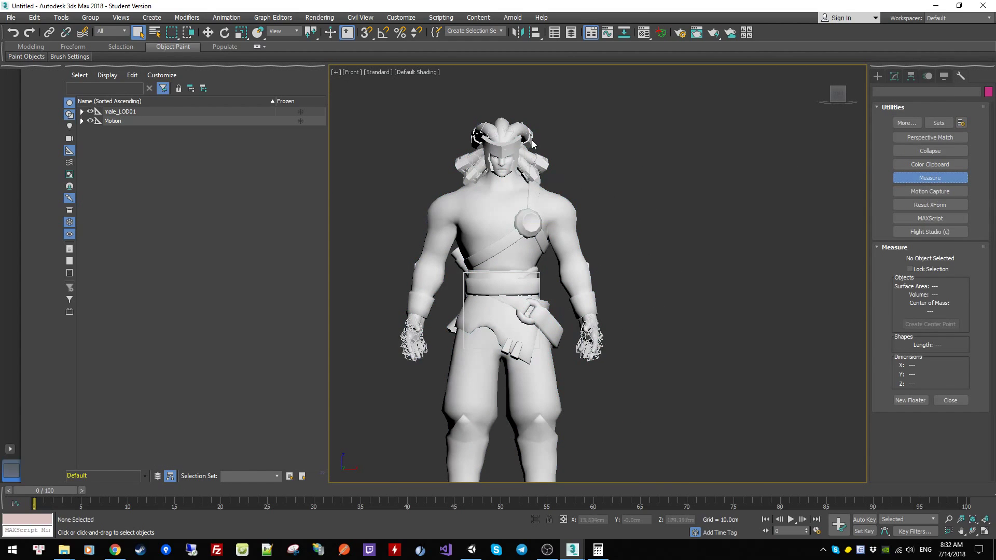
click(502, 122)
middle_drag(664, 352, 699, 215)
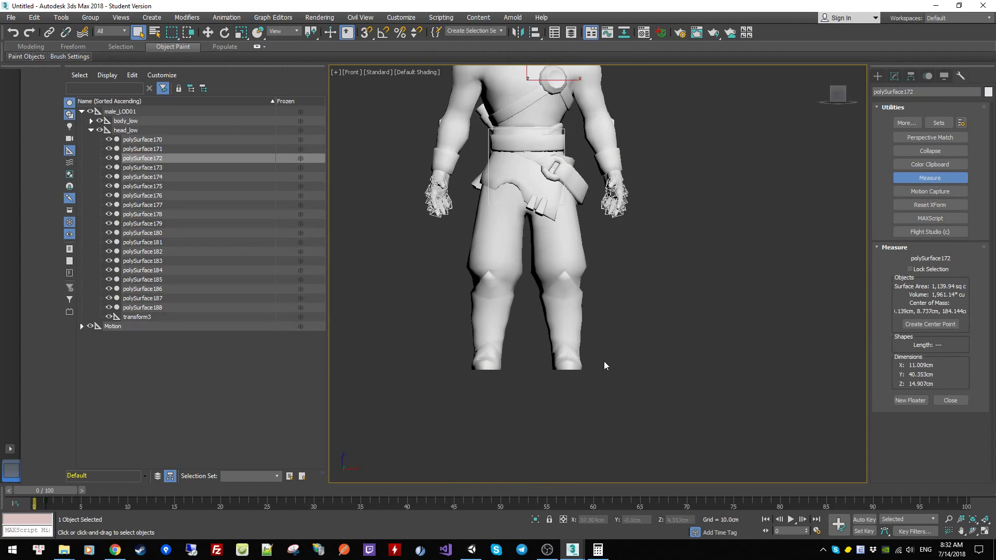
ctrl+click(562, 324)
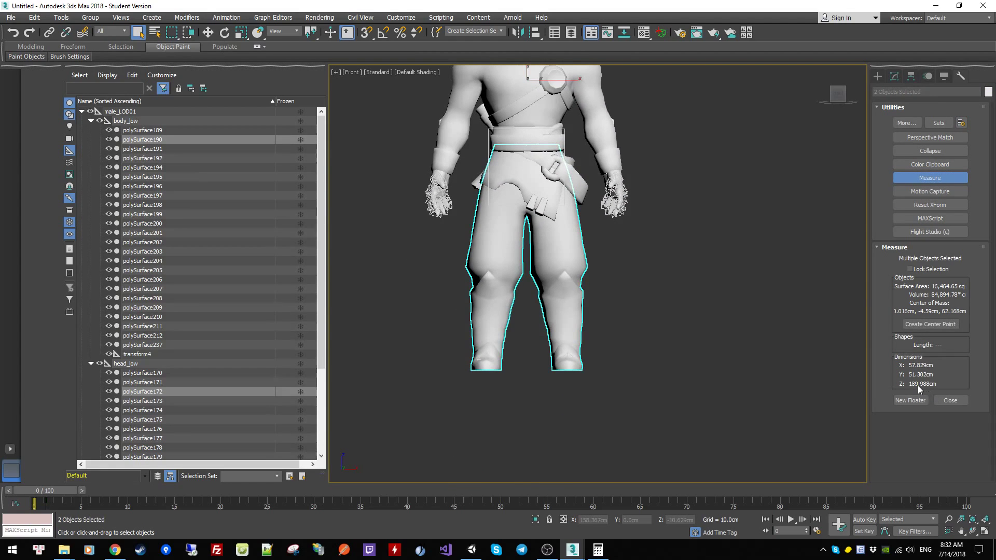
click(754, 351)
scroll(727, 322, down, 2)
scroll(704, 303, down, 2)
click(930, 178)
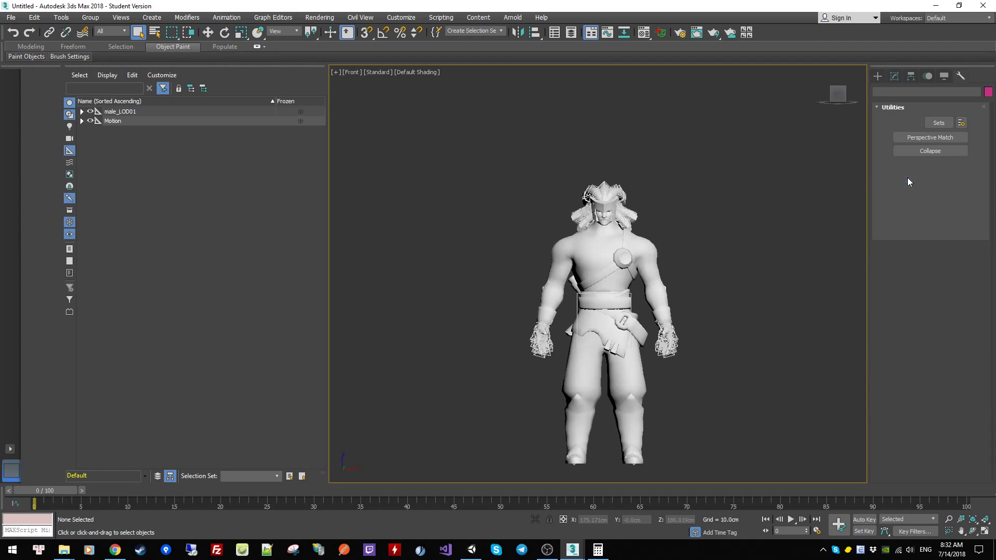
click(11, 17)
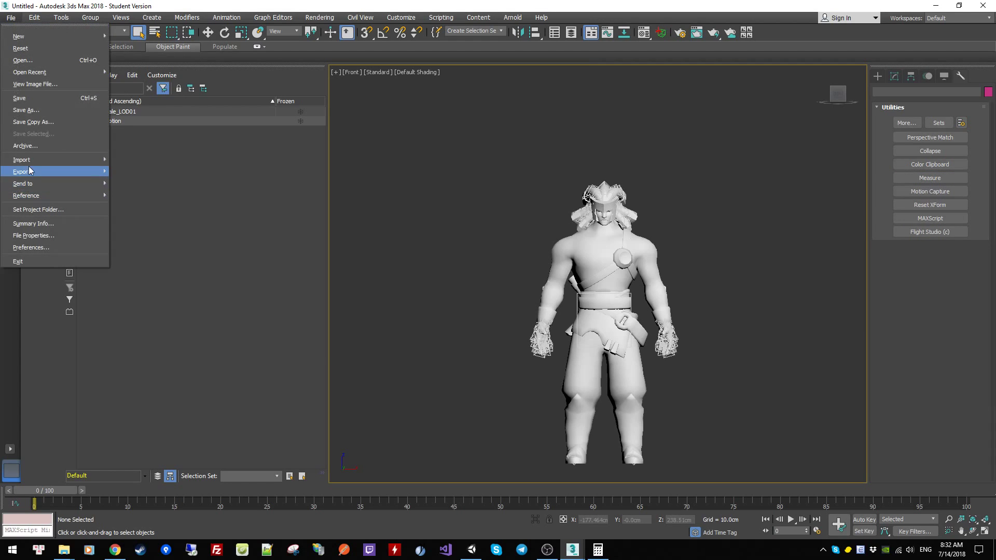
Export the character as Galen_01_1m9.fbx into the Unity project's Assets Mesh folder.
click(166, 179)
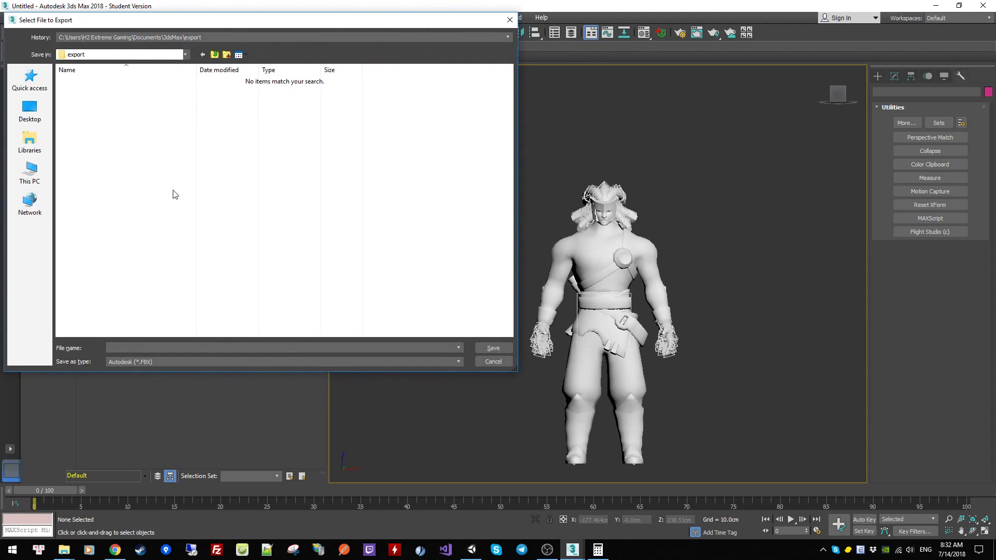
click(63, 550)
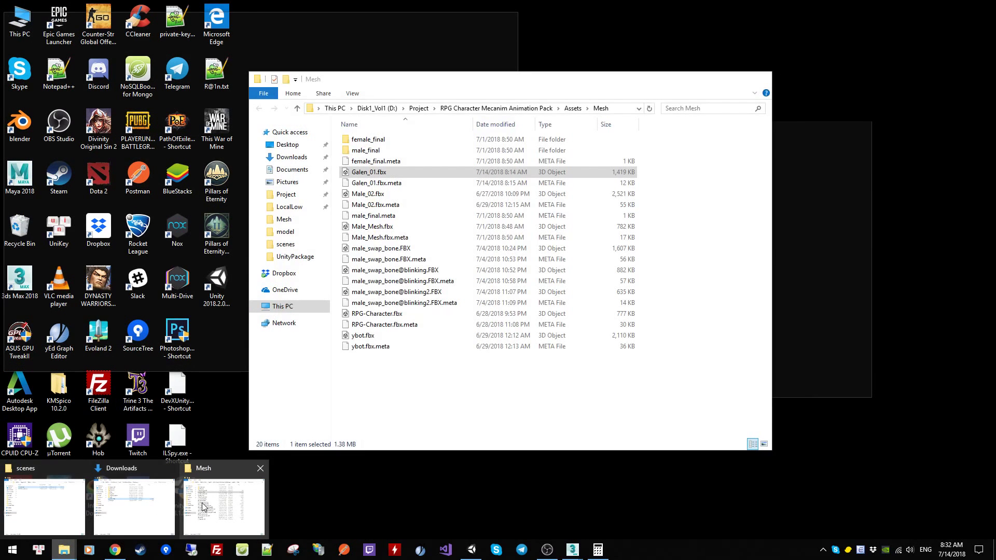
click(224, 507)
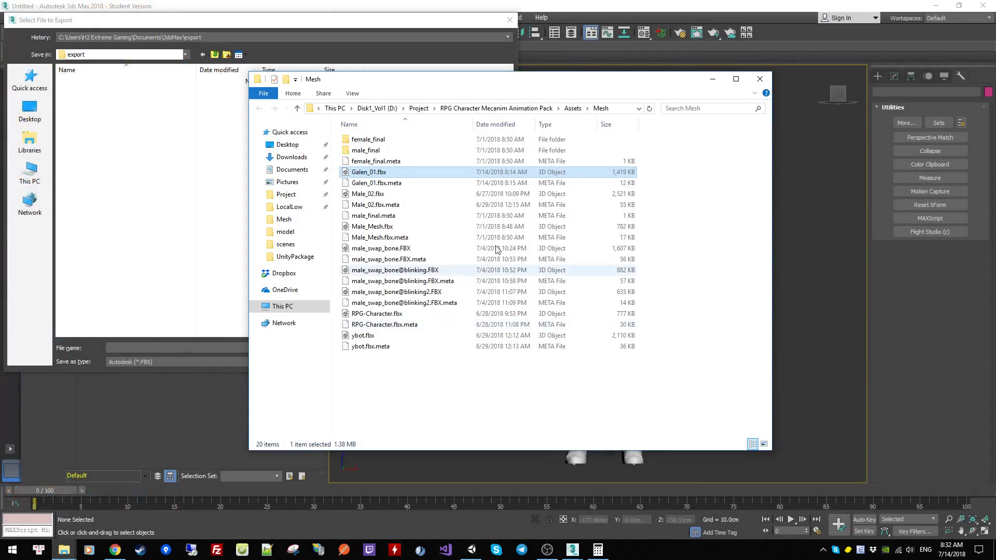
click(616, 112)
key(Escape)
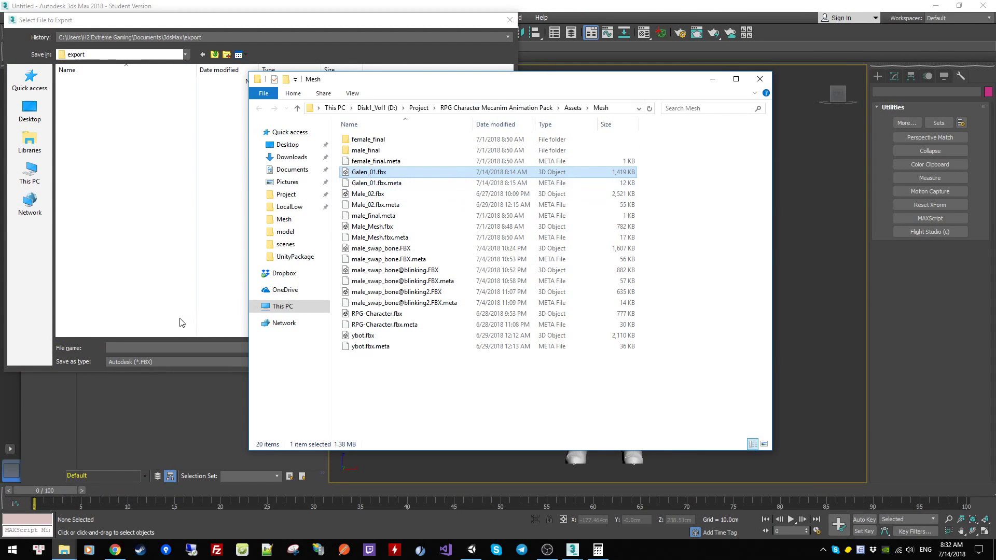
click(170, 346)
text("D:\Project\RPG Character Mecanim Animation Pack\Assets\Mesh\Galen_01.fbx")
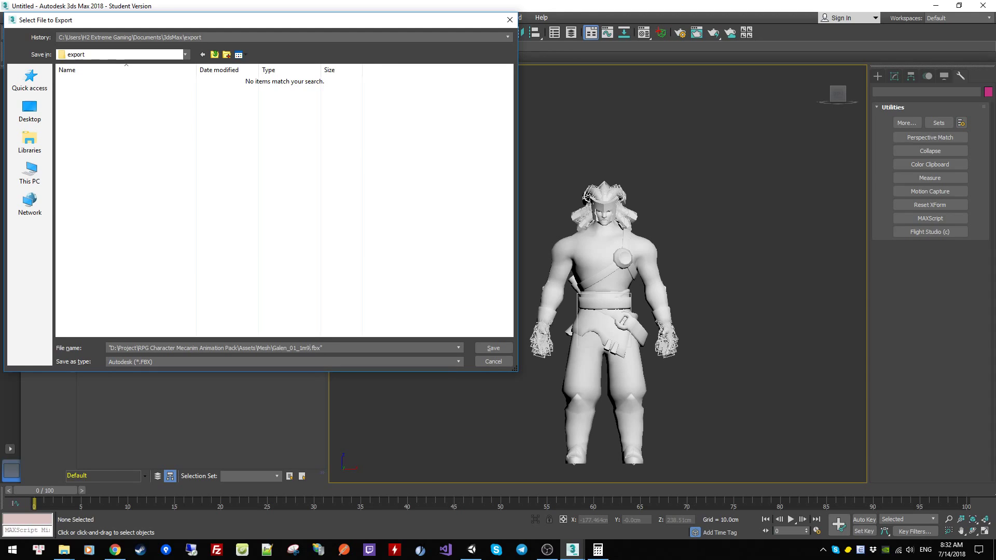
key(Return)
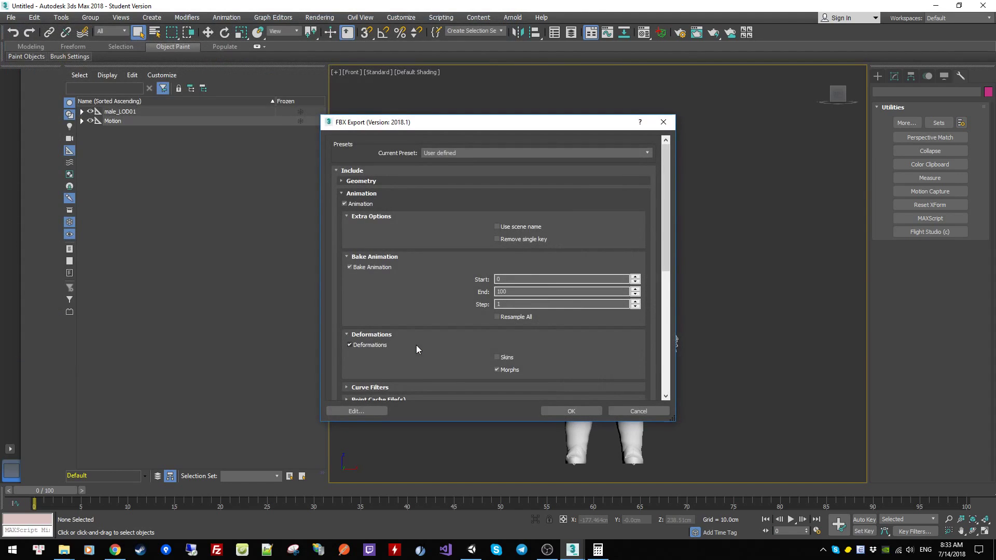
drag(665, 177, 658, 305)
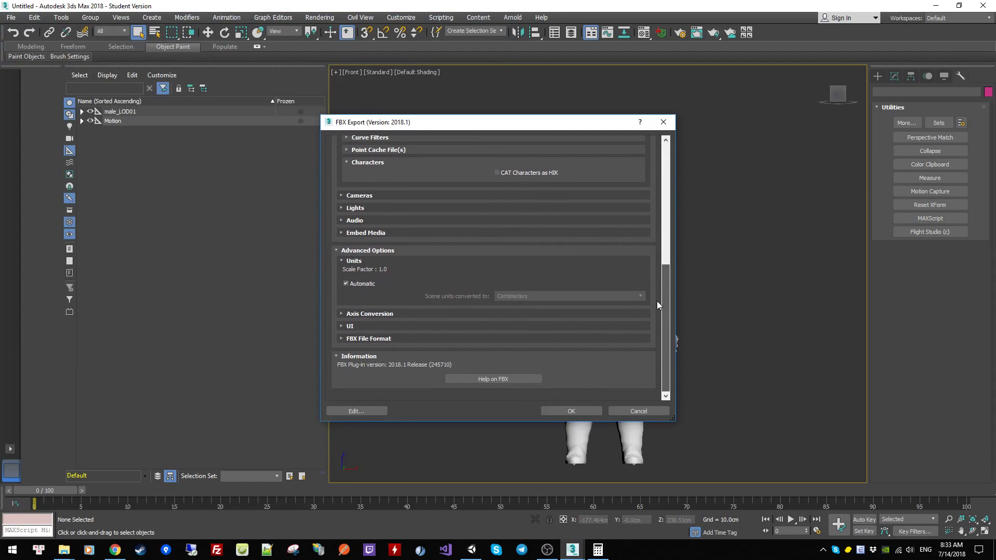
click(572, 411)
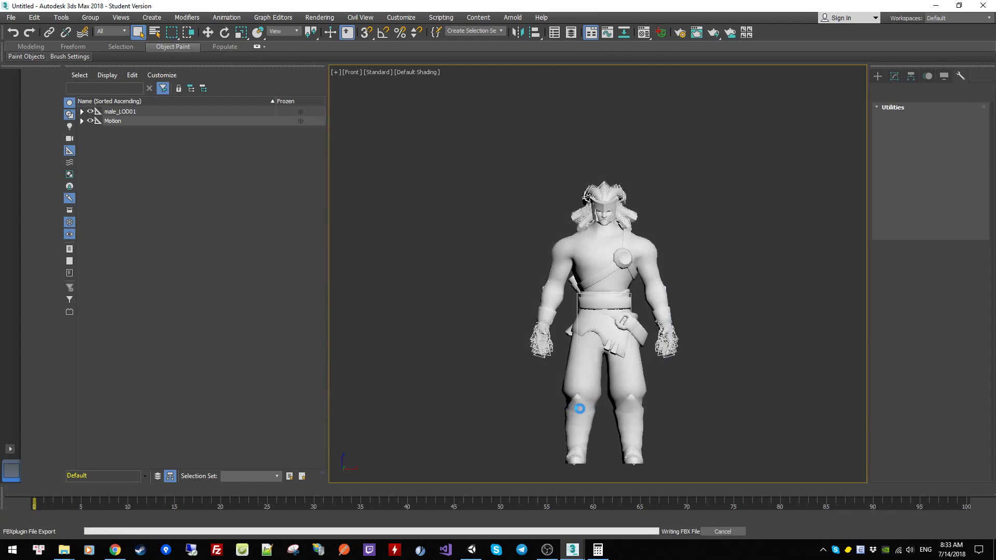
click(473, 550)
Drag Galen_01_1m9 into the Scene and move it along X beside the female character.
click(799, 133)
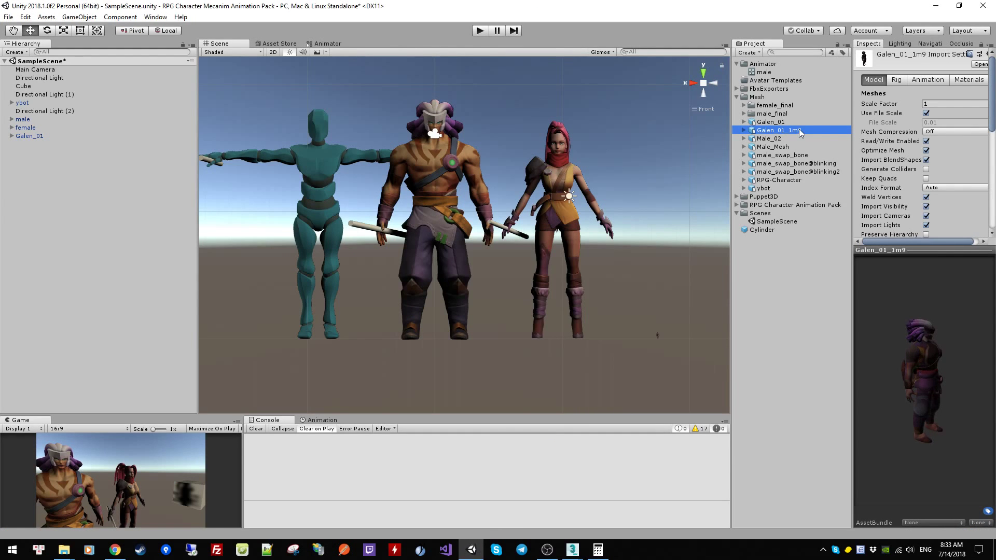
click(816, 122)
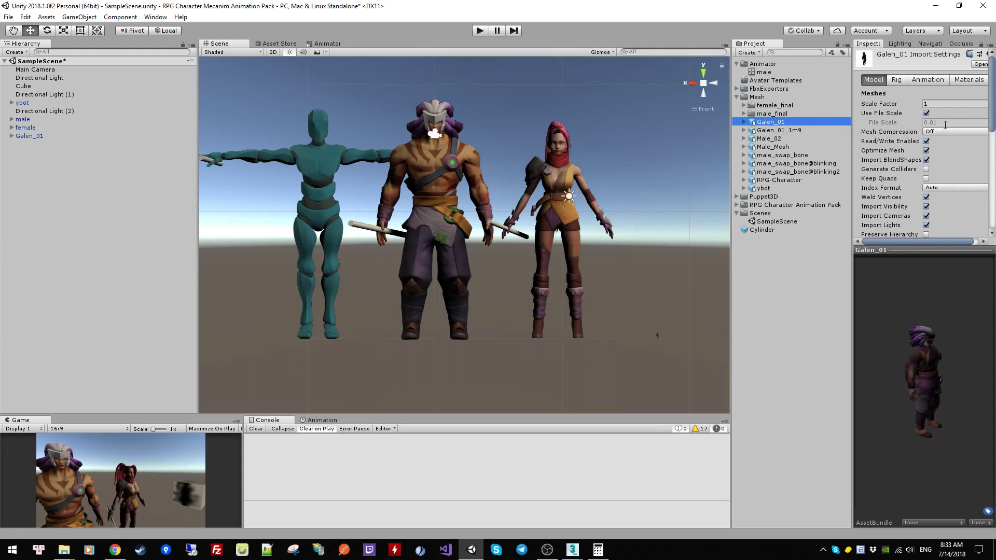
click(812, 130)
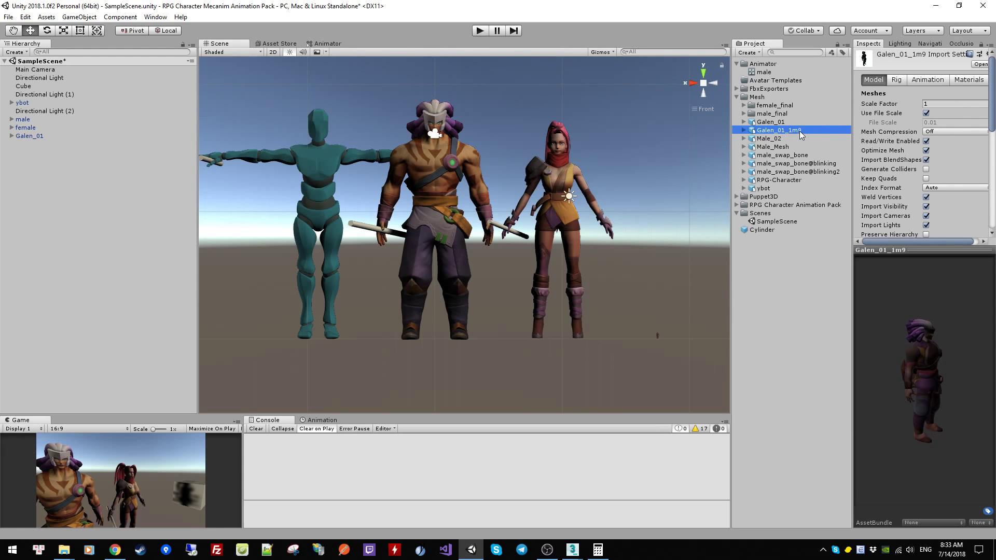
drag(126, 274, 548, 301)
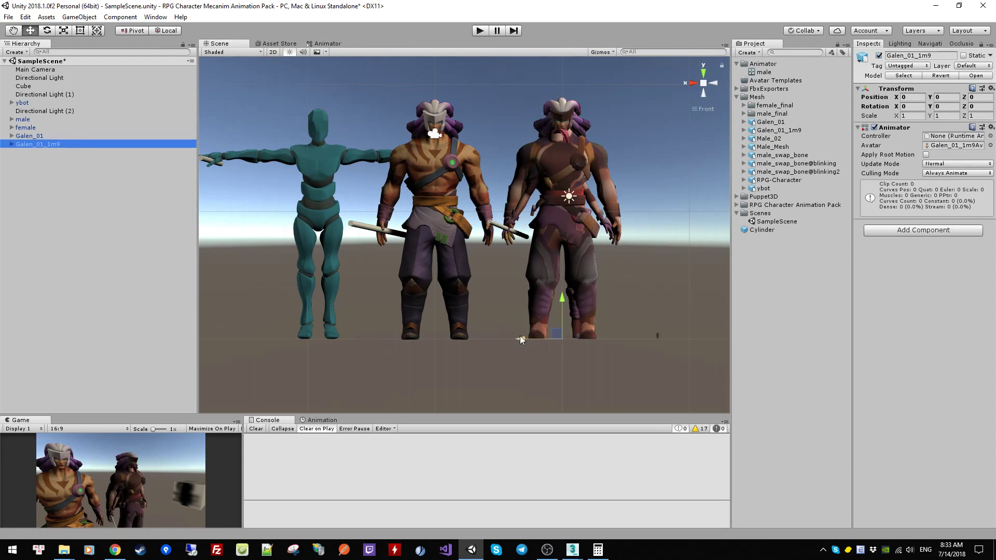
drag(520, 335, 623, 348)
middle_drag(651, 368, 566, 370)
click(573, 373)
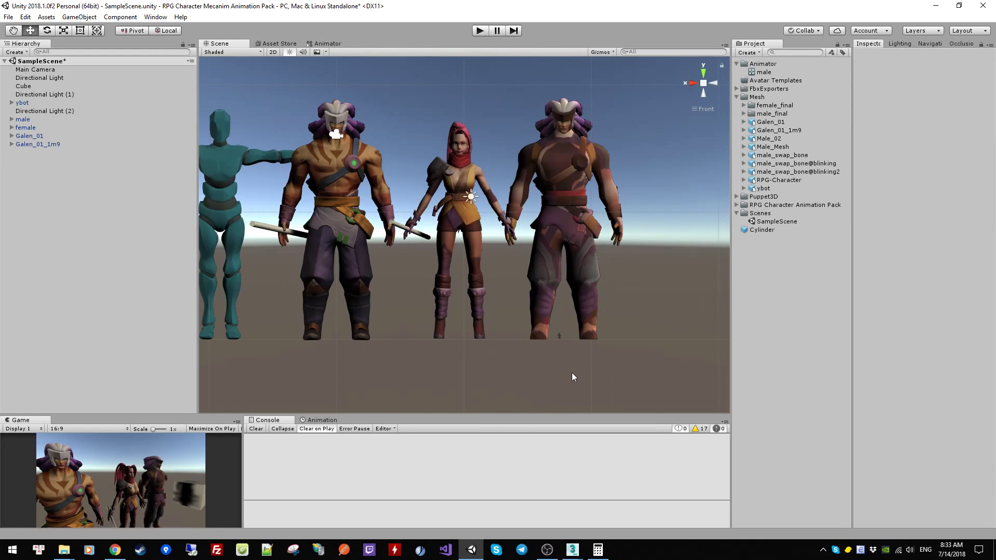